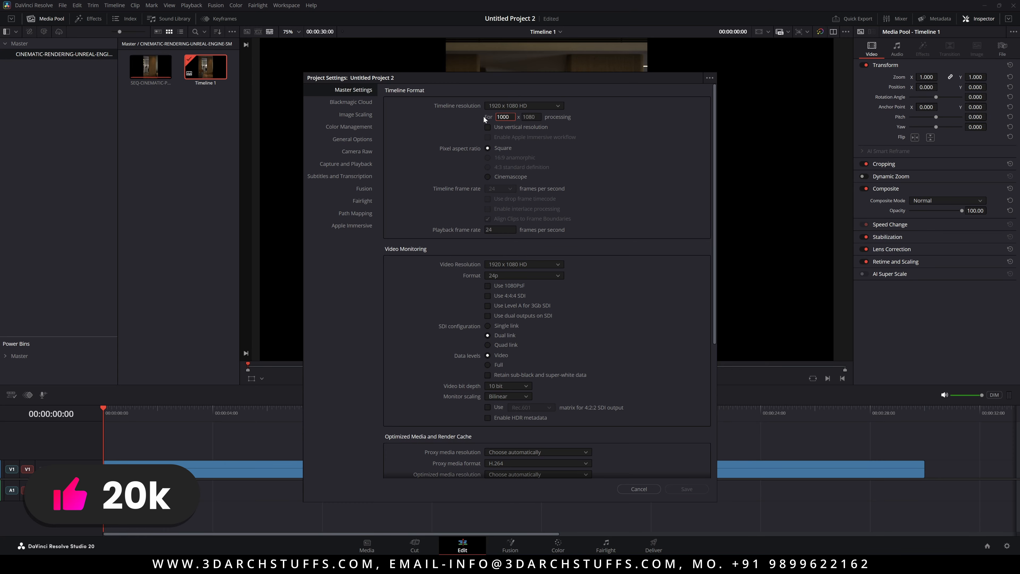
Complete the custom vertical timeline resolution with a height of 1600, save the project settings, and slightly widen the viewer
key("Tab")
type("1600")
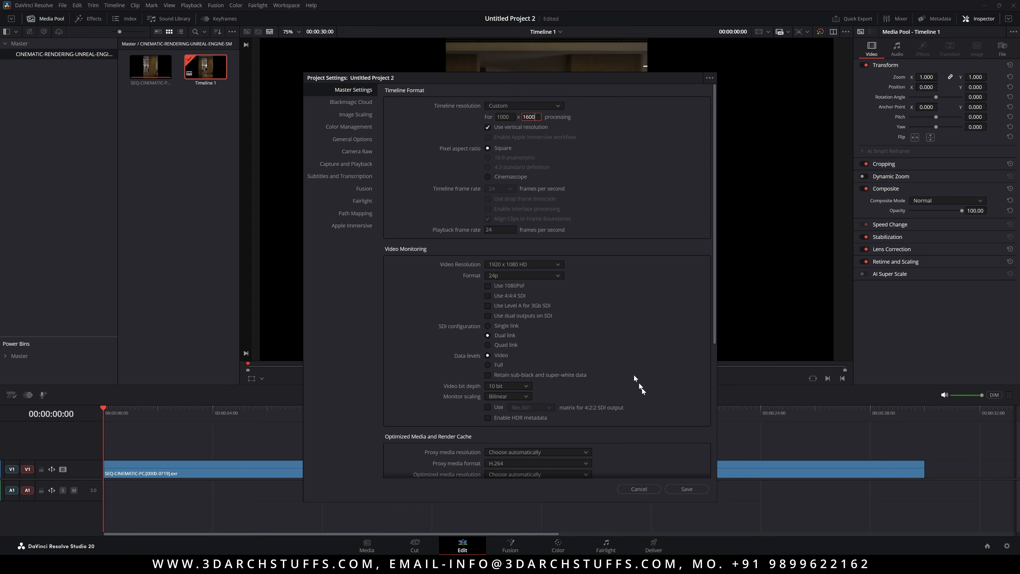
left_click(682, 490)
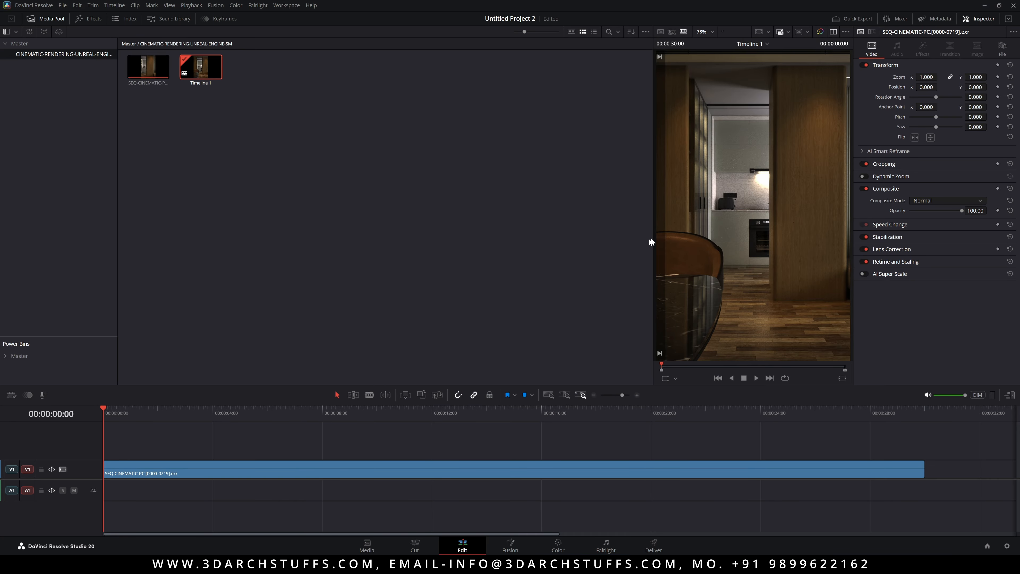
left_click_drag(653, 235, 648, 235)
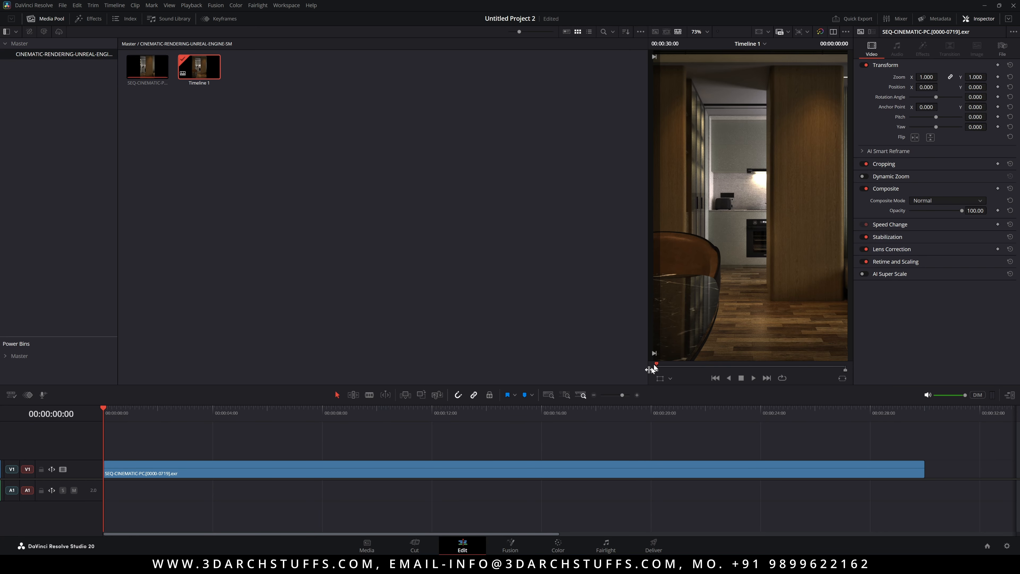
Switch to the Color page and add an ACES Transform effect as a new node after node 01
left_click(557, 547)
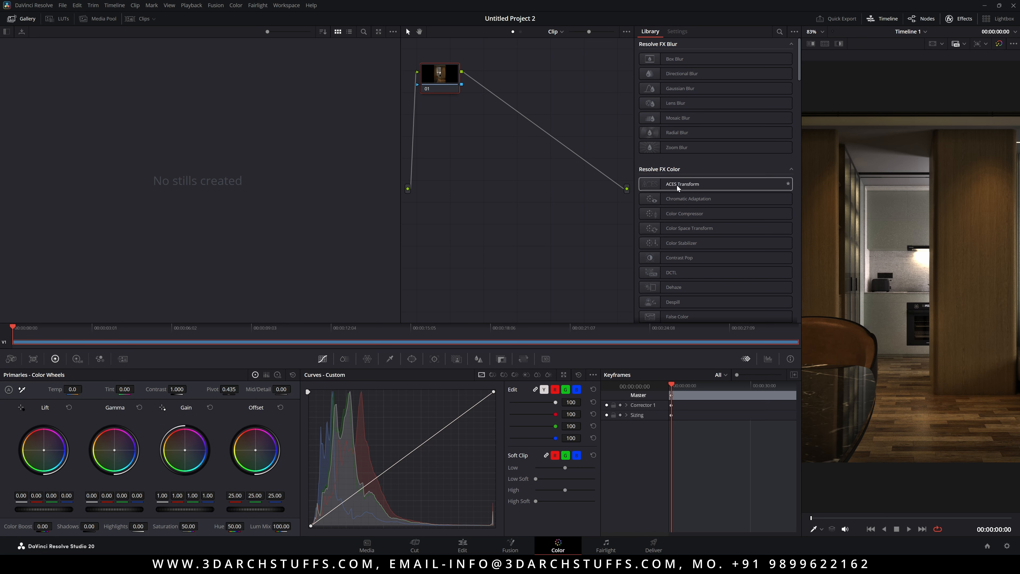
left_click_drag(678, 185, 532, 121)
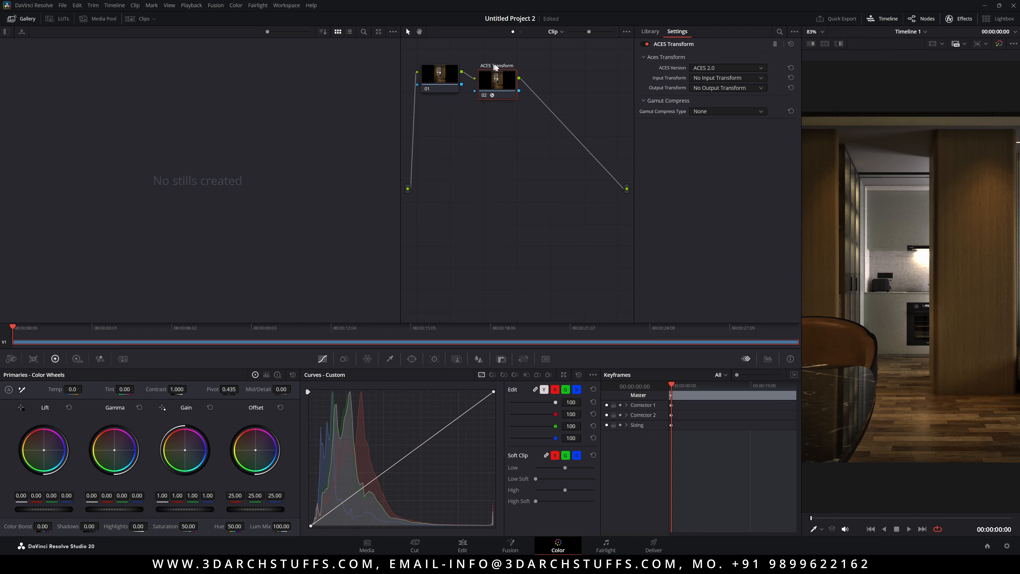
right_click(494, 82)
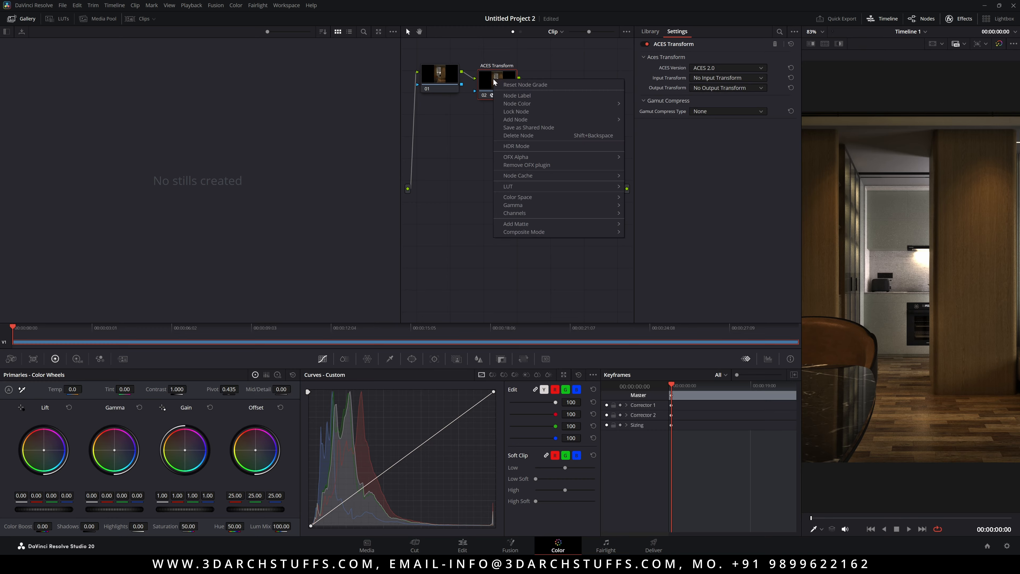
left_click(525, 96)
left_click(513, 152)
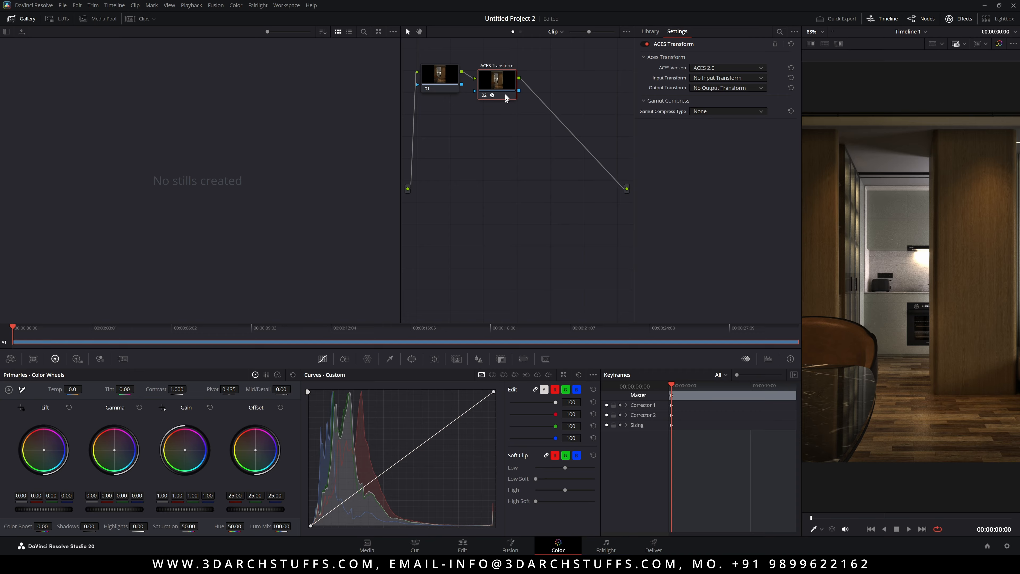
Set the ACES Transform input to ACEScg - CSC and its output to Rec.709 BT.1886, and enlarge the viewer
left_click(713, 79)
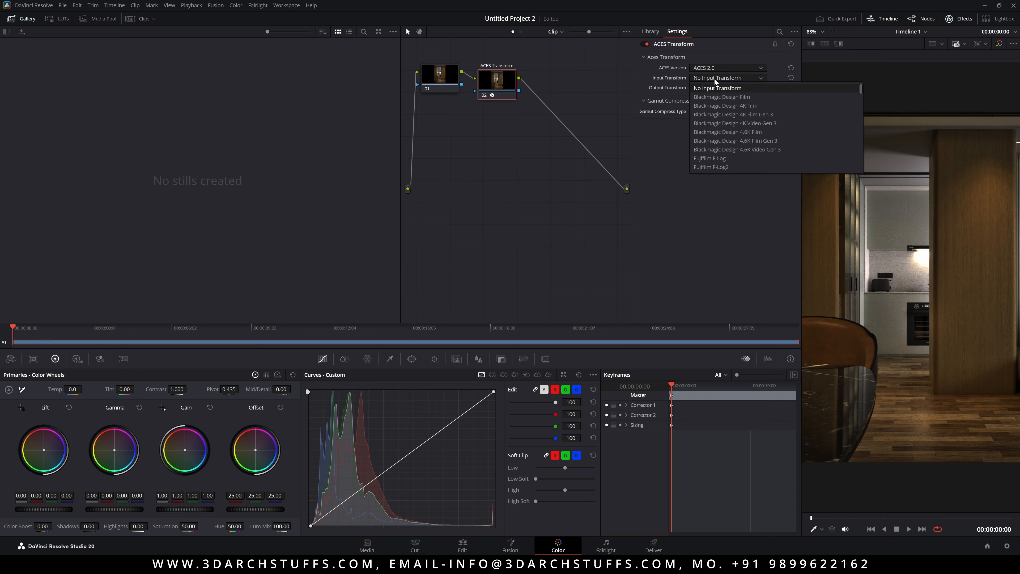
scroll(719, 108, "down", 5)
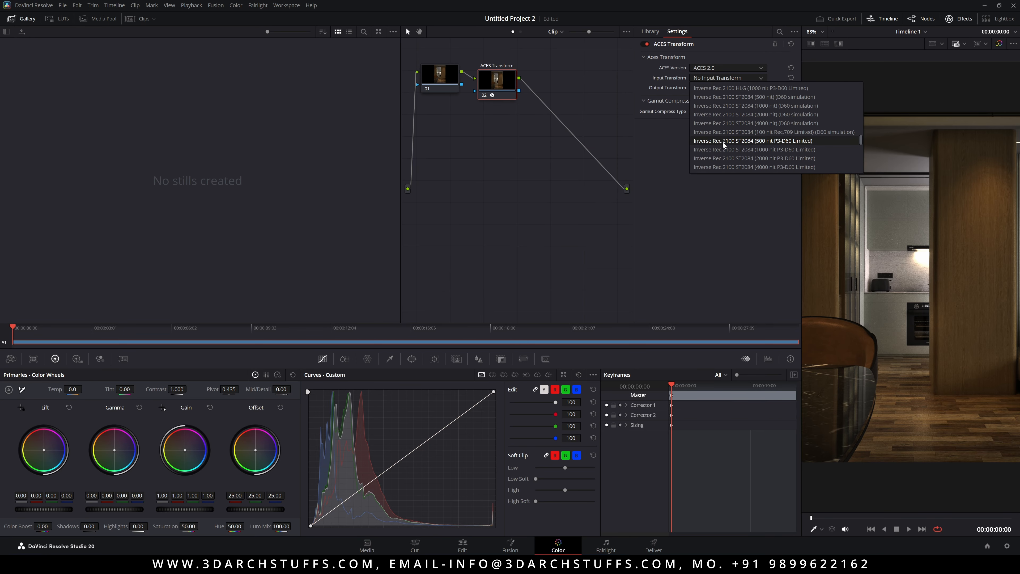
scroll(723, 142, "down", 4)
scroll(723, 143, "up", 2)
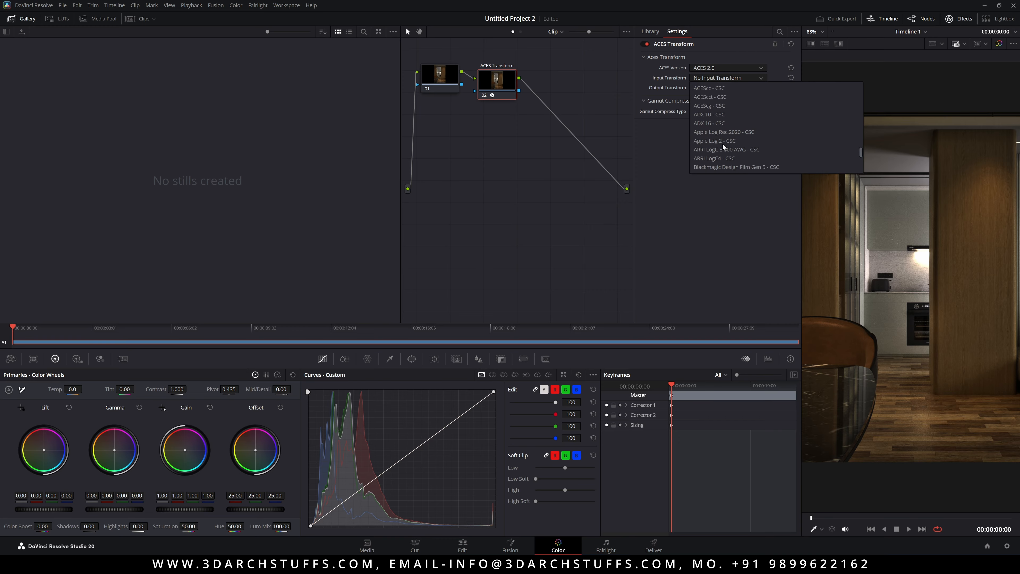
left_click(715, 106)
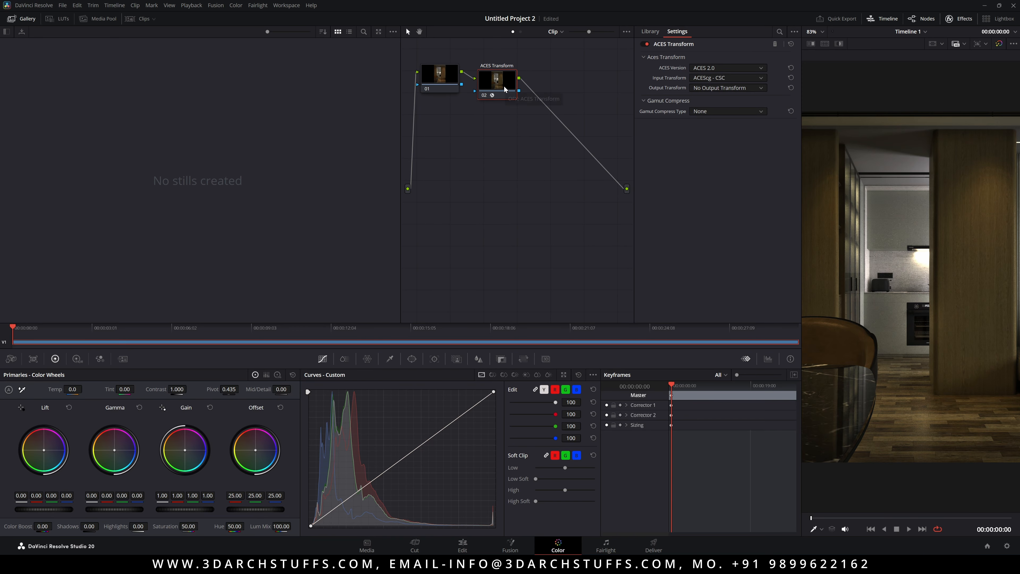
left_click(710, 88)
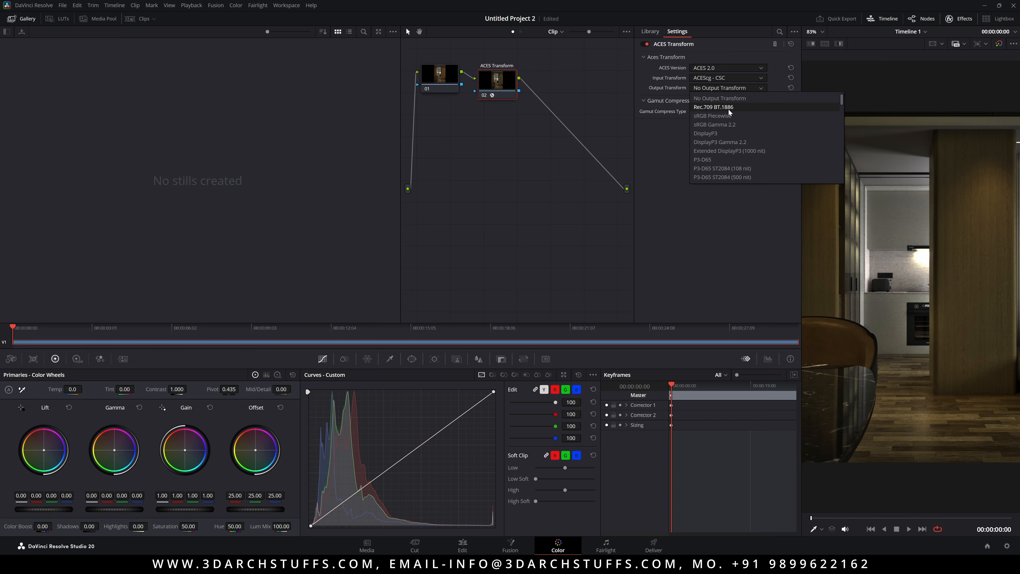
left_click(719, 107)
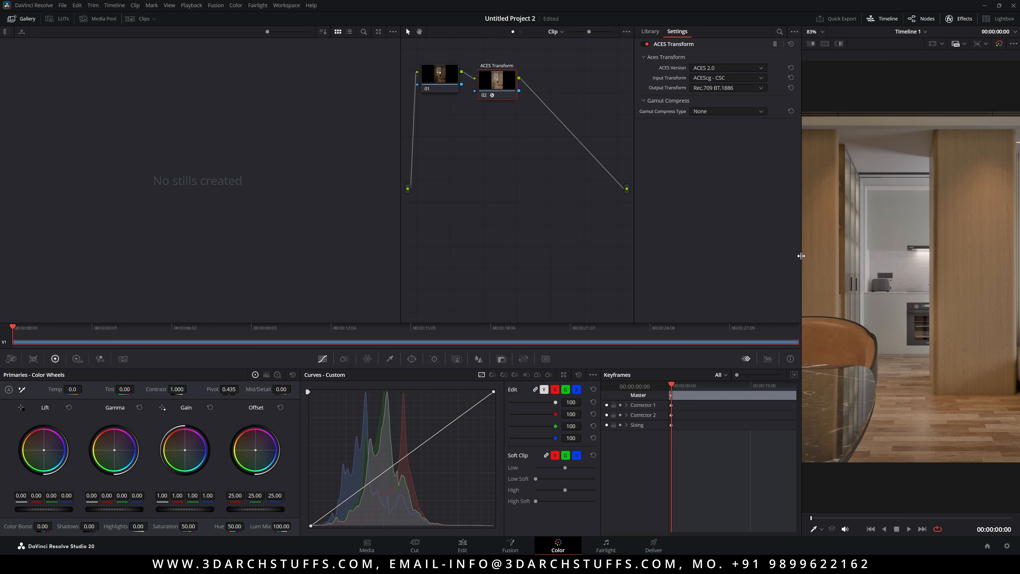
left_click_drag(802, 256, 735, 251)
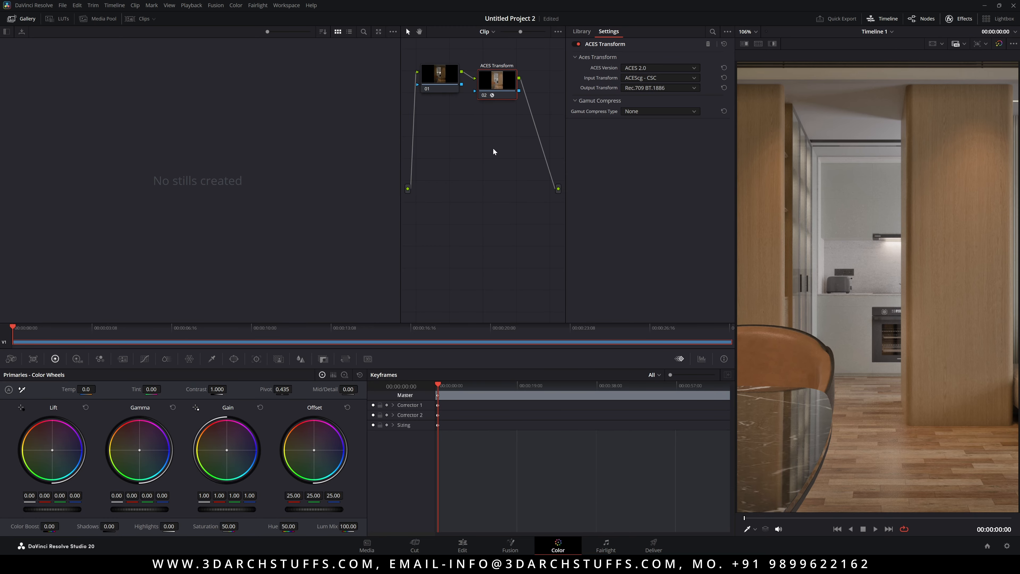
Add a serial node after the ACES Transform node, place it beneath node 01, and label it "Detail"
left_click(580, 32)
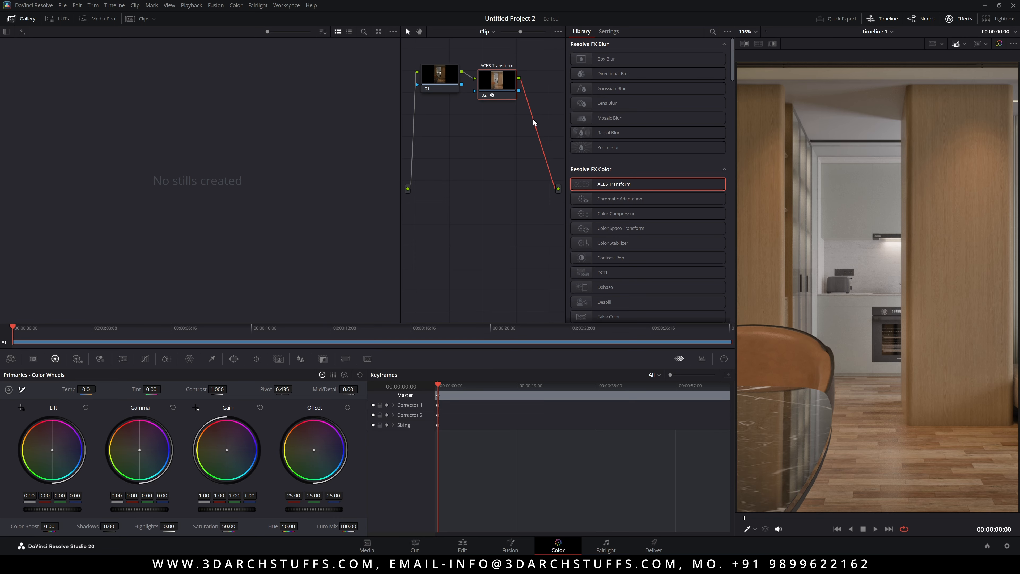
key("alt+s")
left_click_drag(441, 121, 444, 121)
right_click(445, 121)
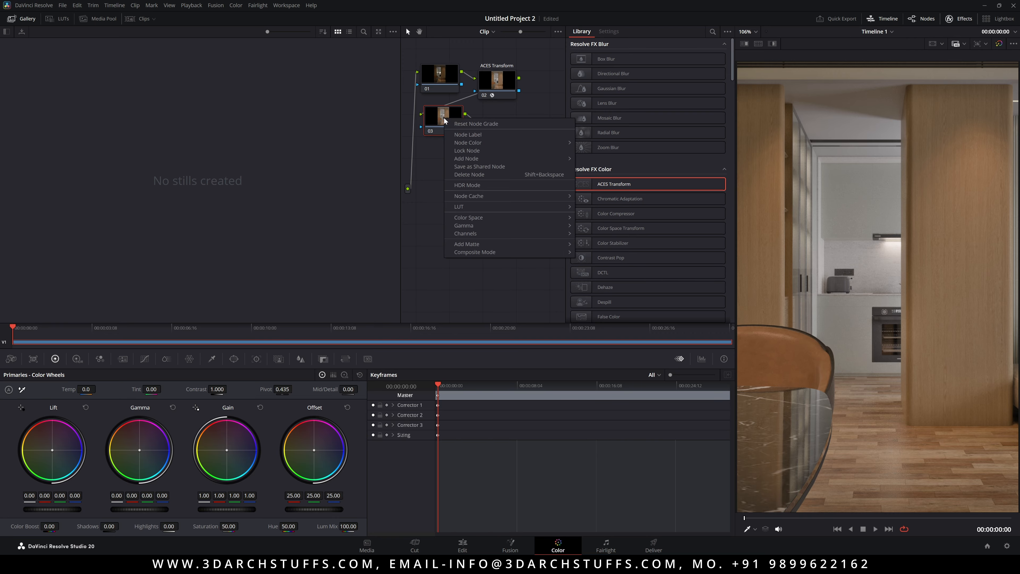
left_click(464, 136)
type("Detail")
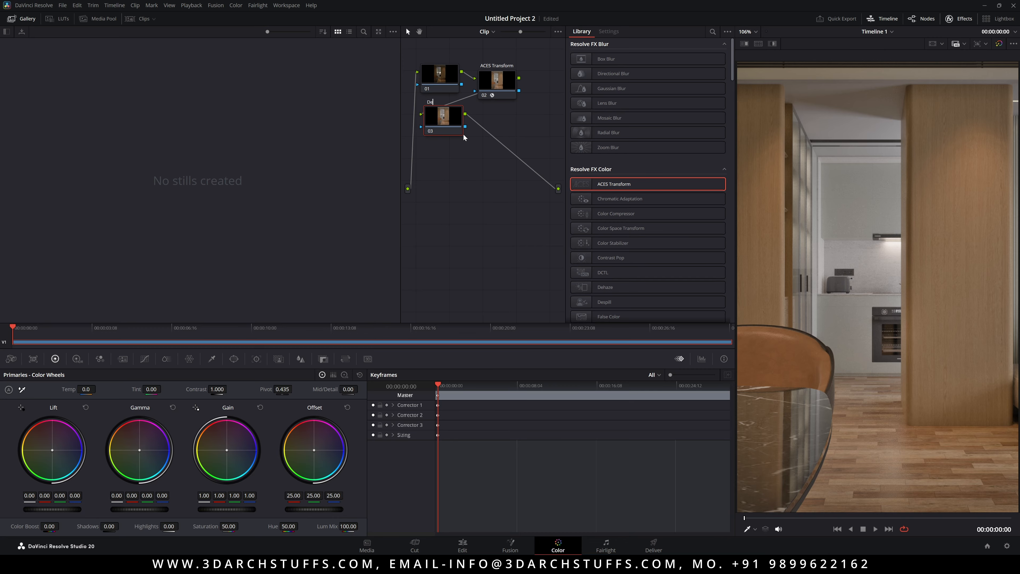
Set the Mid/Detail value of the Detail node to 15
left_click(344, 388)
type("25")
key("Return")
left_click(345, 390)
type("15")
key("Return")
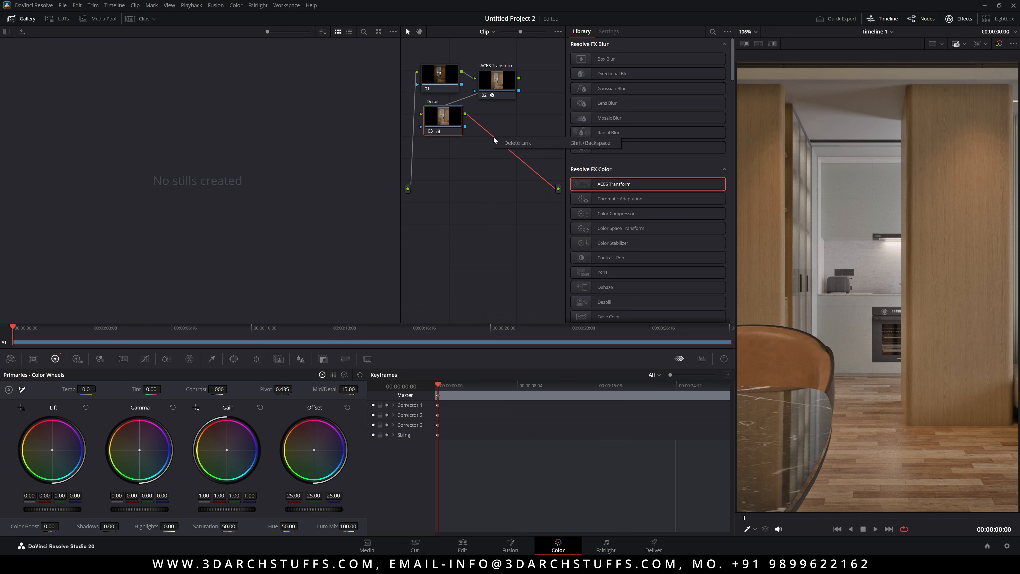
Add a serial node after the Detail node and label it "Curves"
right_click(451, 120)
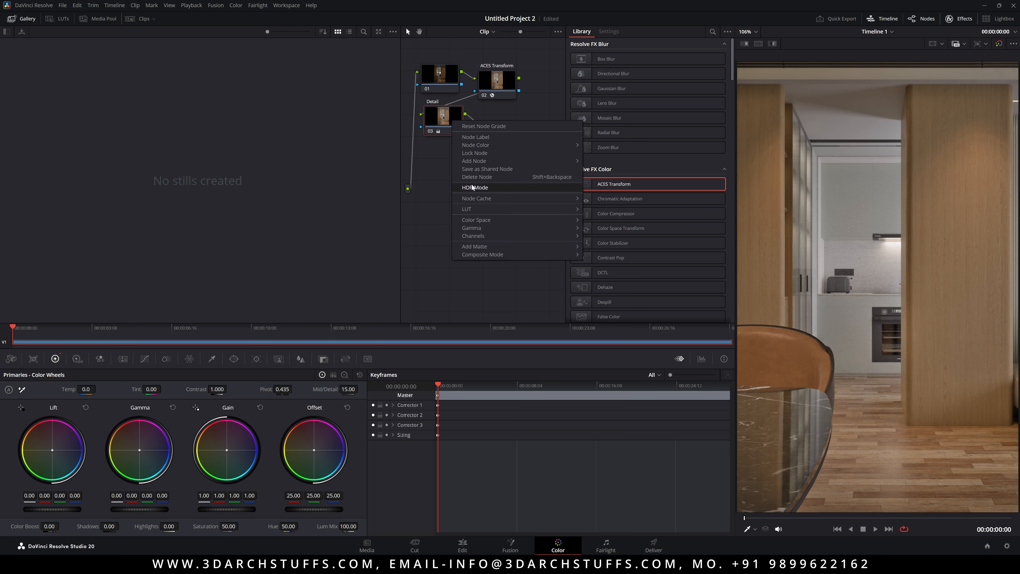
mouse_move(481, 162)
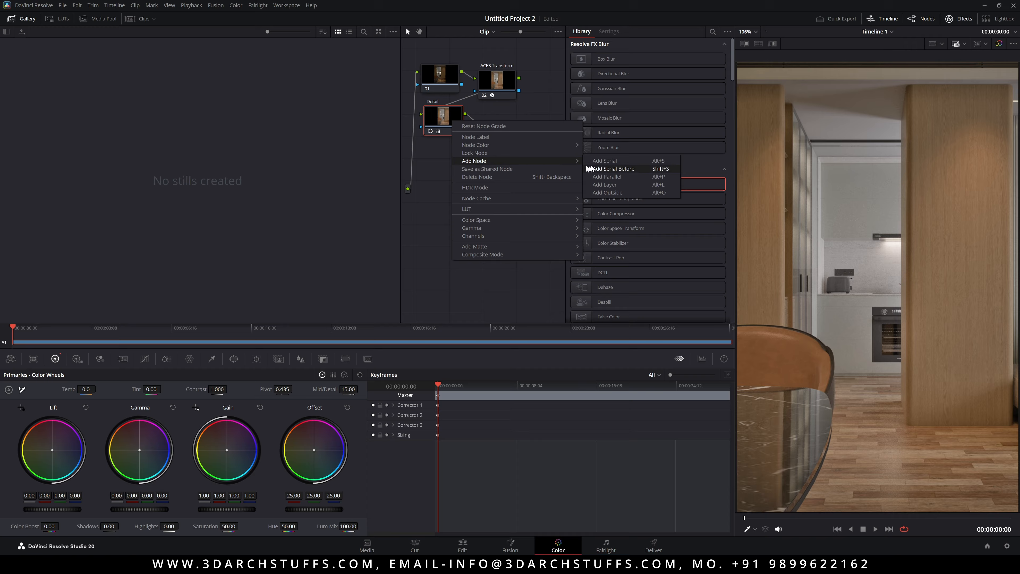
left_click(620, 161)
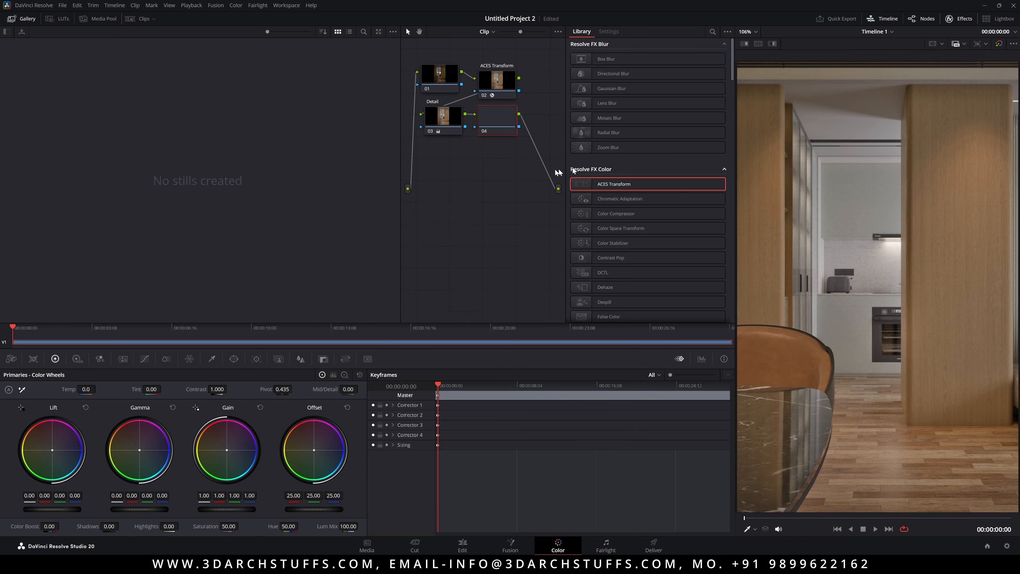
right_click(493, 121)
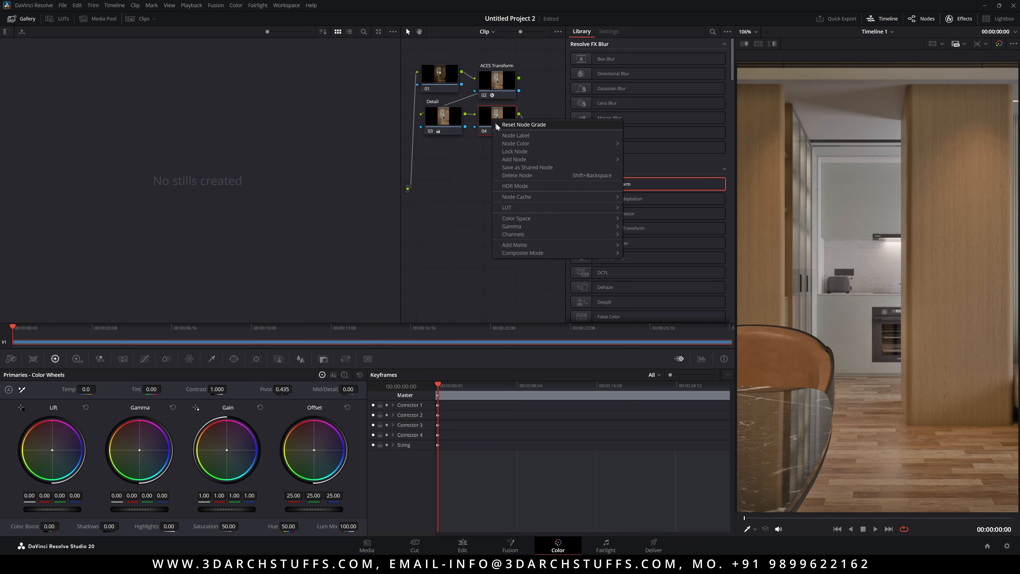
left_click(516, 136)
type("Curves")
key("Return")
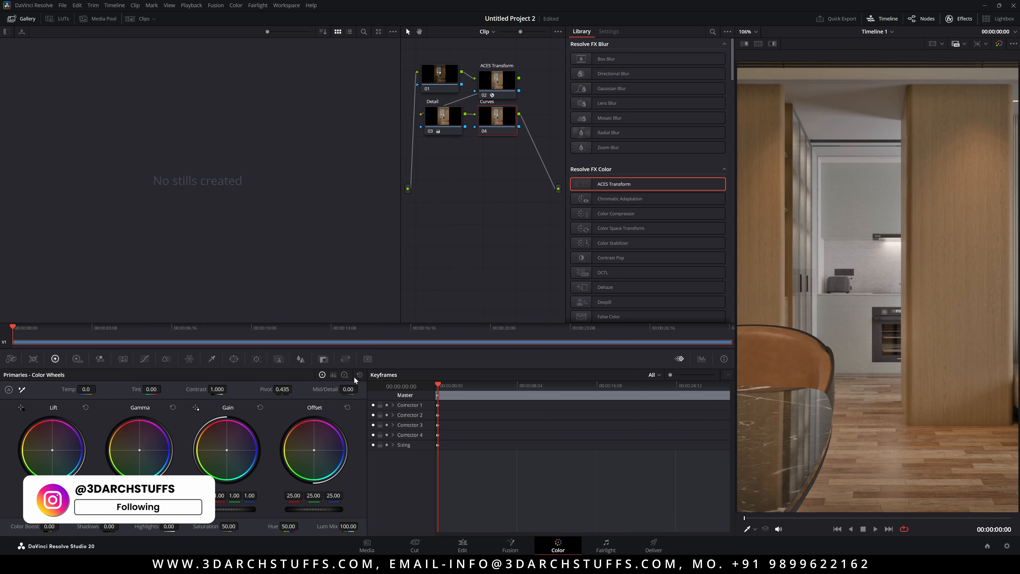
Shape the Curves node's custom curve into a gentle S, raising the highlights and lowering the shadows, using the frame at 00:00:09:11
left_click(145, 359)
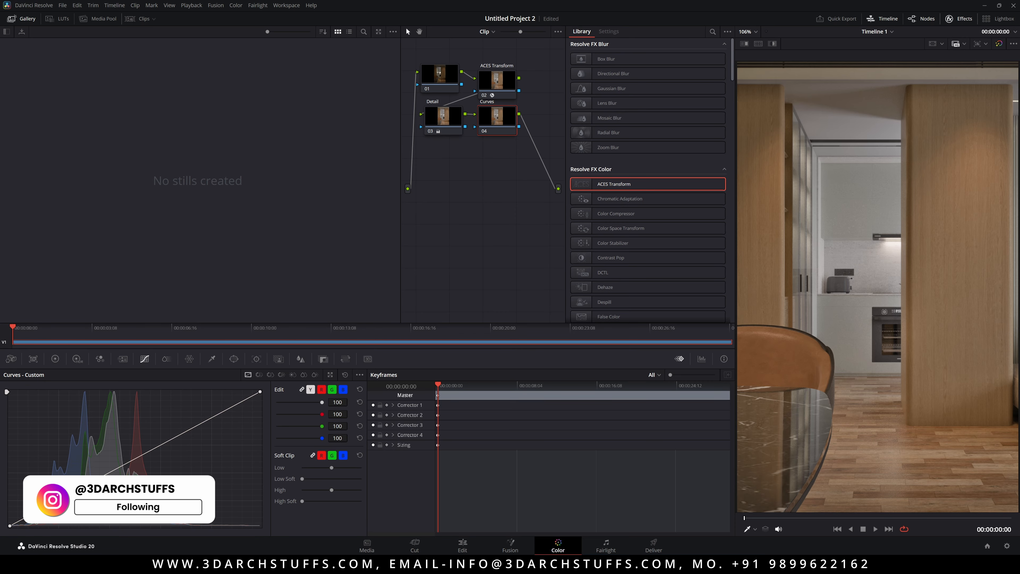
left_click_drag(70, 493, 72, 499)
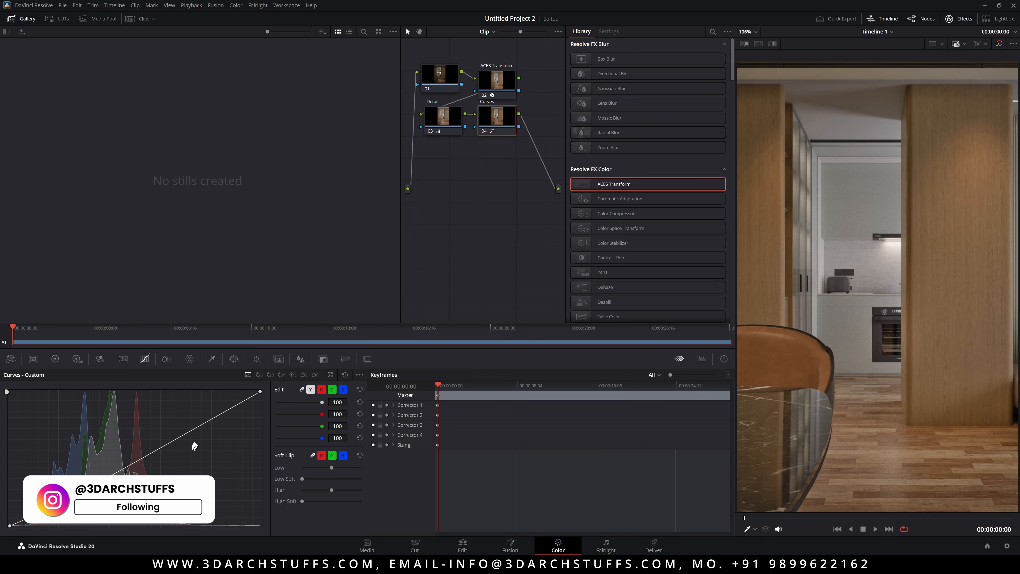
left_click_drag(210, 420, 211, 415)
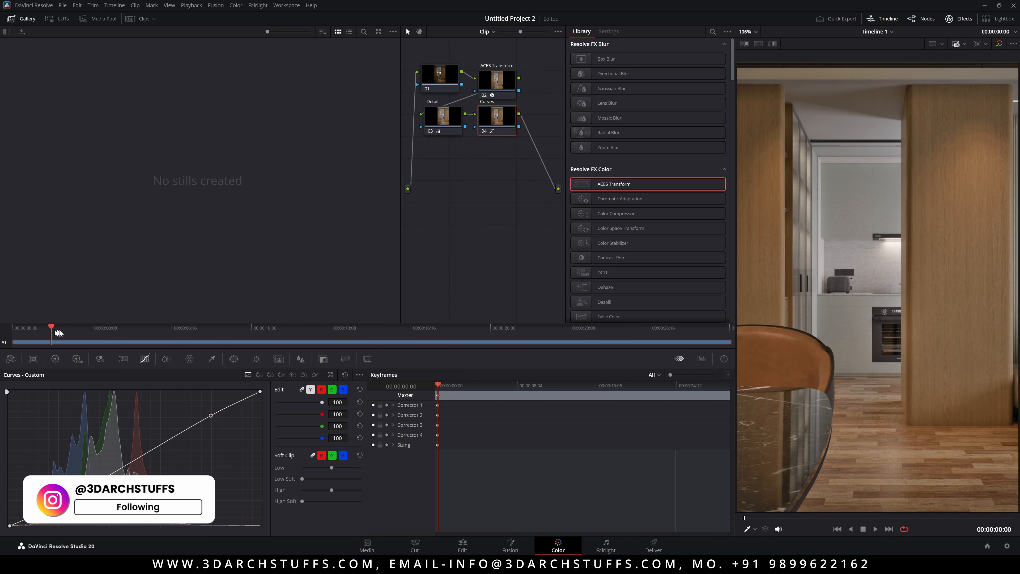
left_click_drag(59, 330, 240, 336)
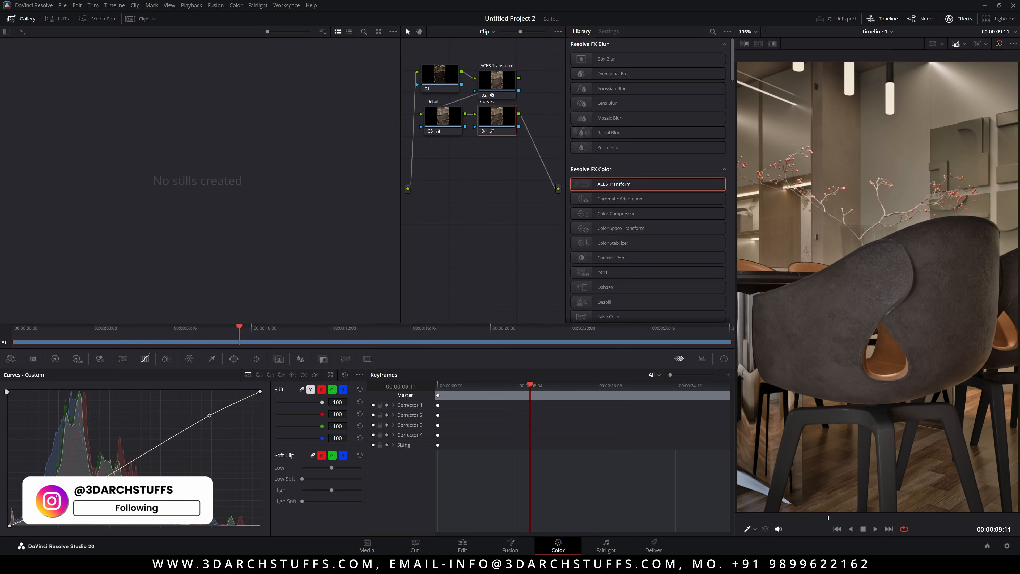
left_click_drag(61, 497, 60, 502)
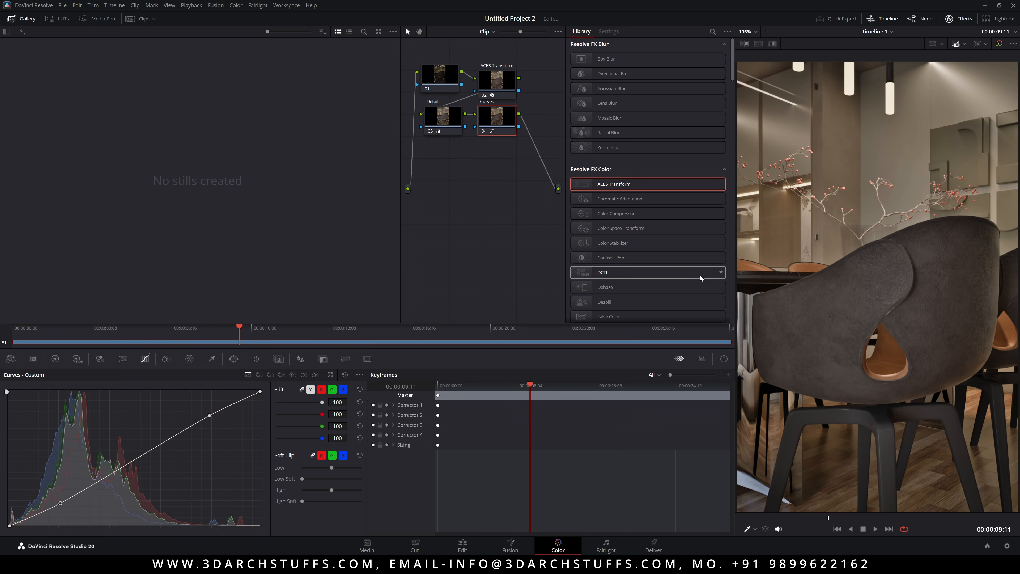
left_click(456, 129)
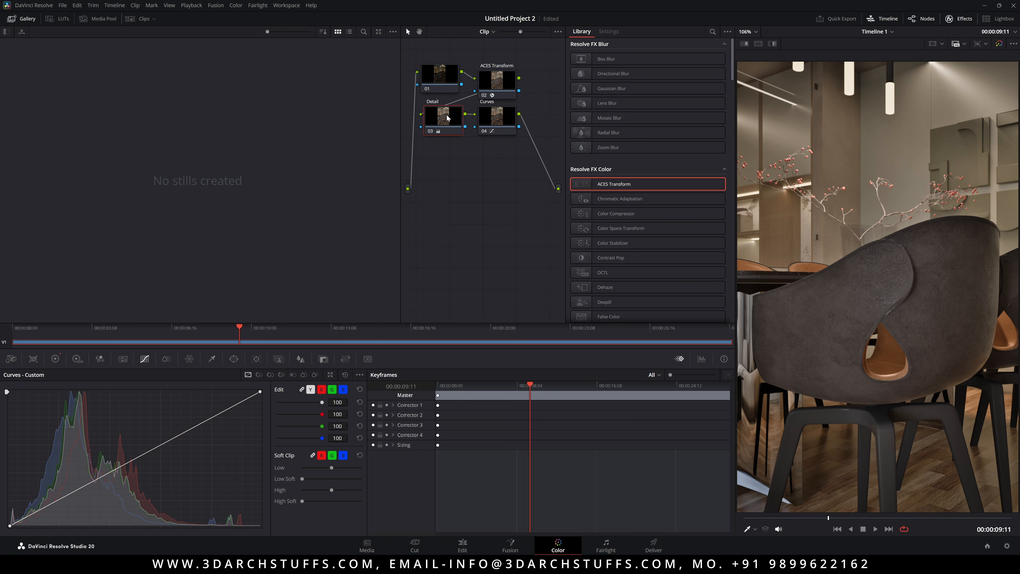
left_click(501, 125)
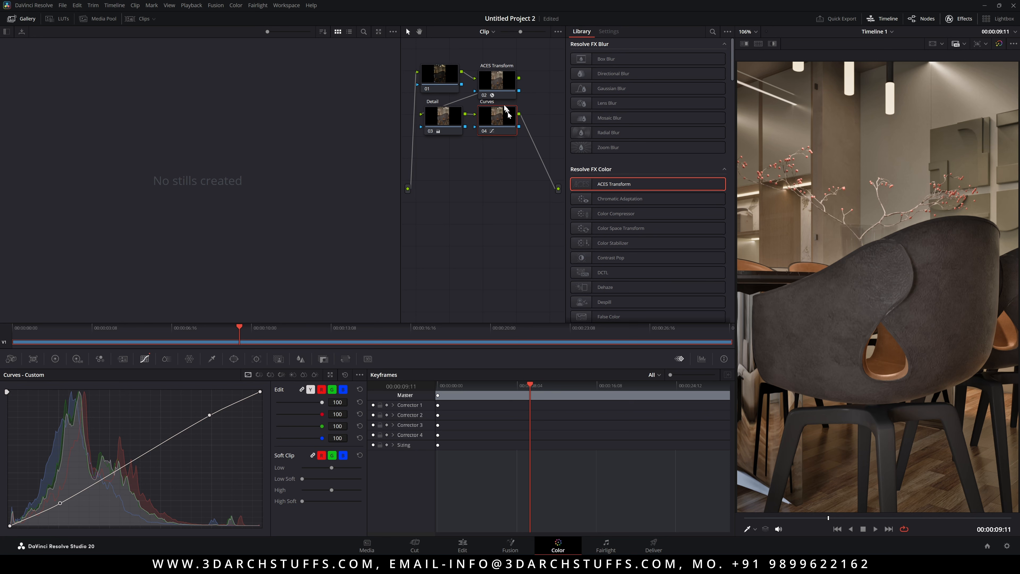
left_click(499, 85)
left_click(451, 121)
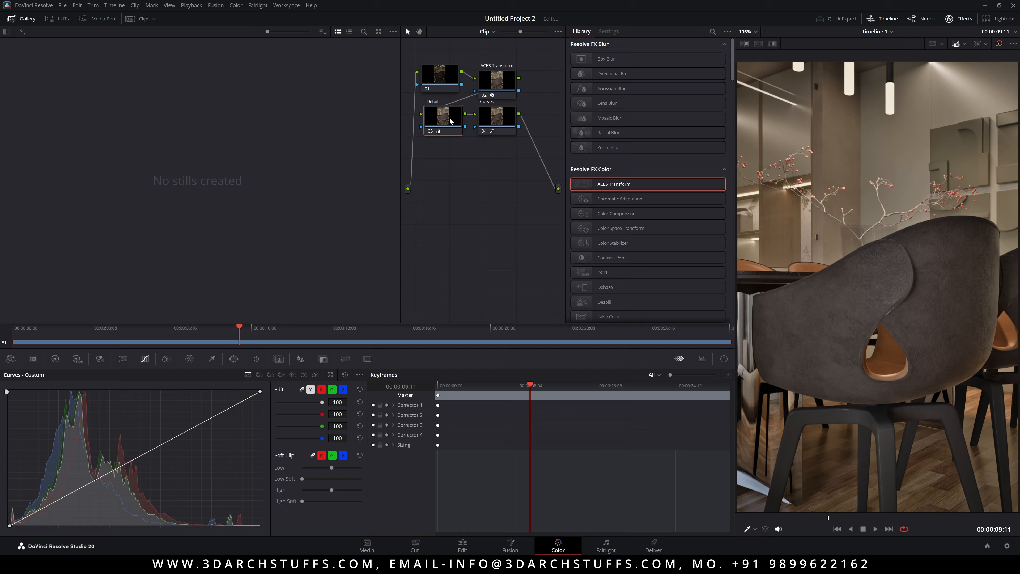
Add a serial node after the Curves node for the color wheels adjustments and label it "CG"
left_click(494, 125)
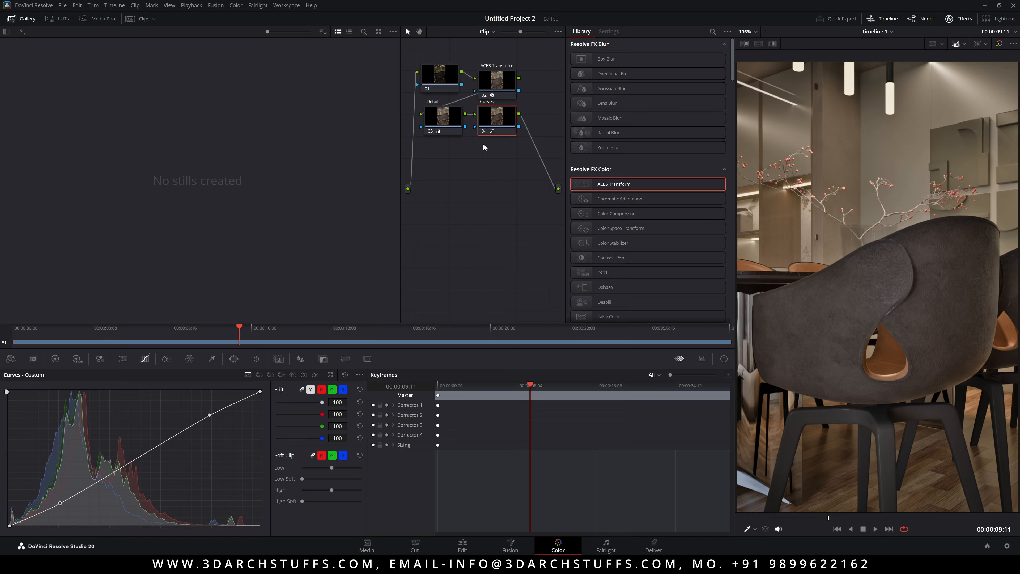
left_click(55, 358)
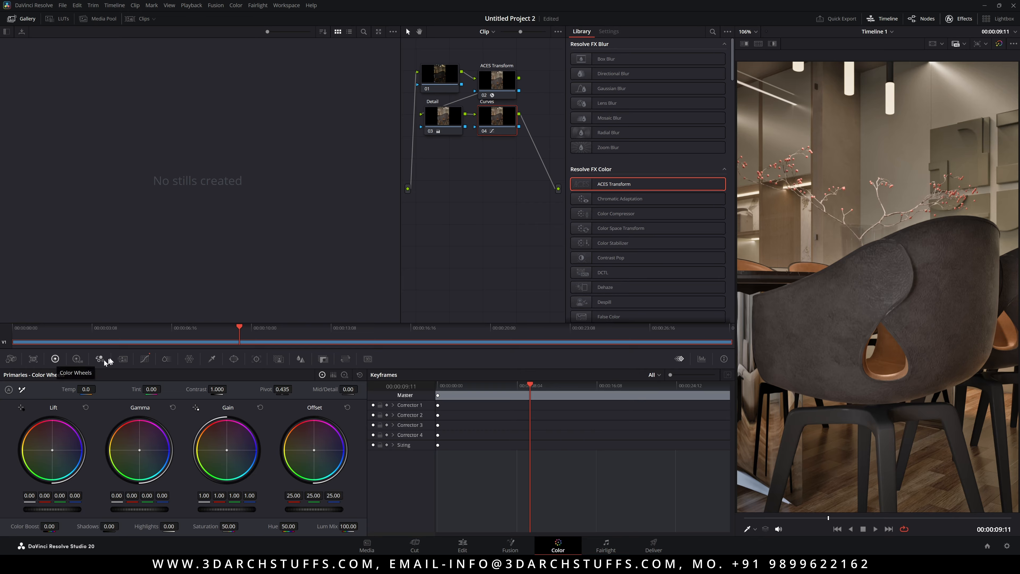
right_click(505, 120)
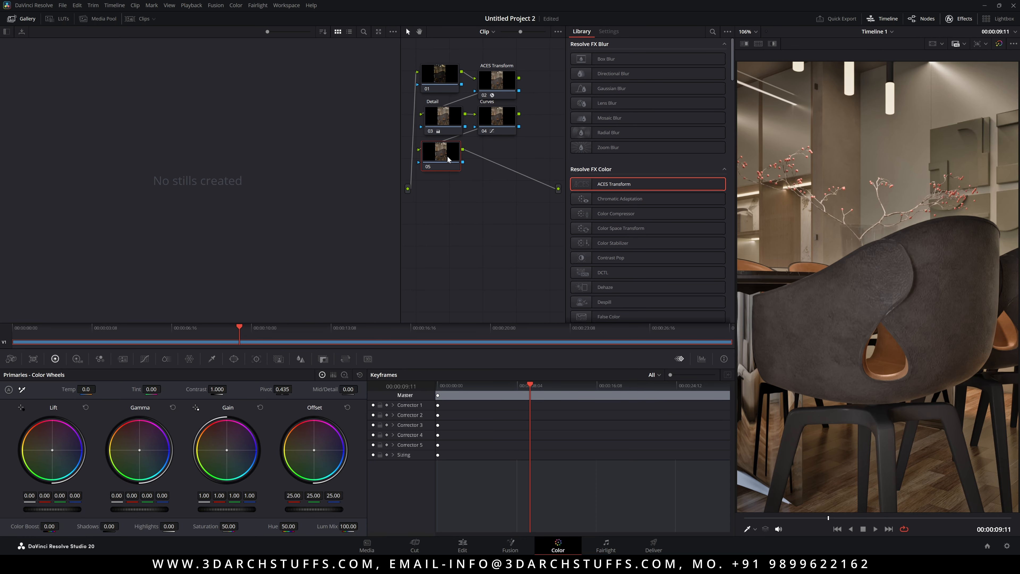
right_click(448, 158)
left_click(464, 173)
key("Return")
On the frame at 00:00:15:01, set the CG node's offset to 28.70, gain to 1.12, gamma to 0.02 and lift to -0.01
left_click(539, 386)
left_click_drag(539, 385, 586, 395)
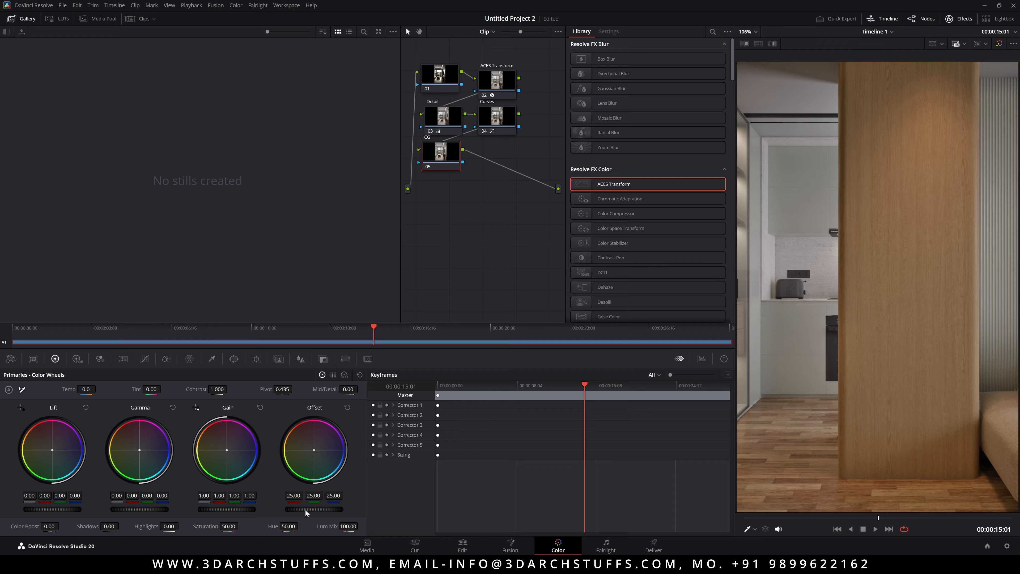
left_click_drag(306, 510, 323, 509)
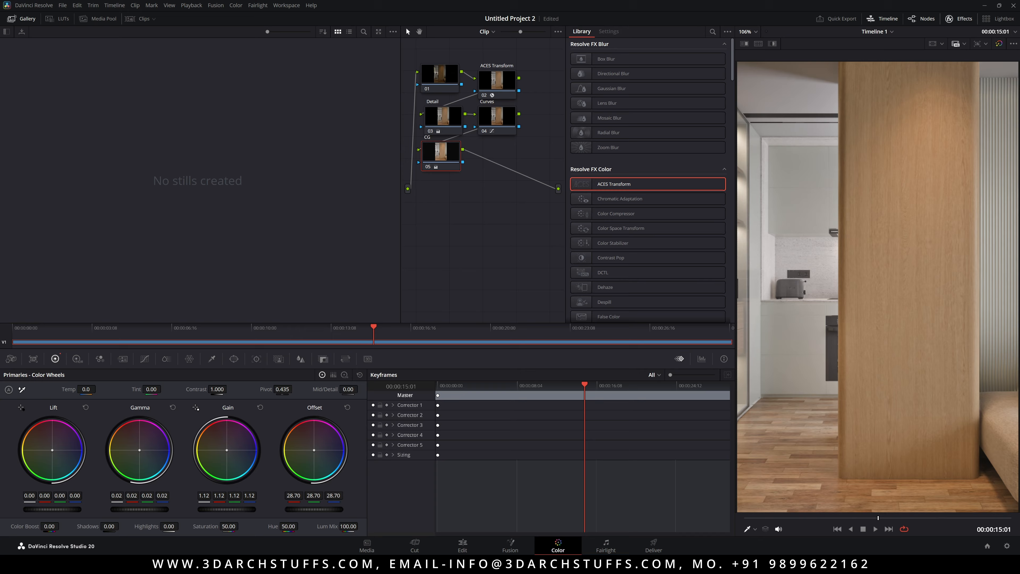
left_click_drag(52, 509, 49, 509)
Compare the frame at 00:00:11:06 with the CG node repeatedly disabled and enabled
left_click_drag(584, 385, 547, 385)
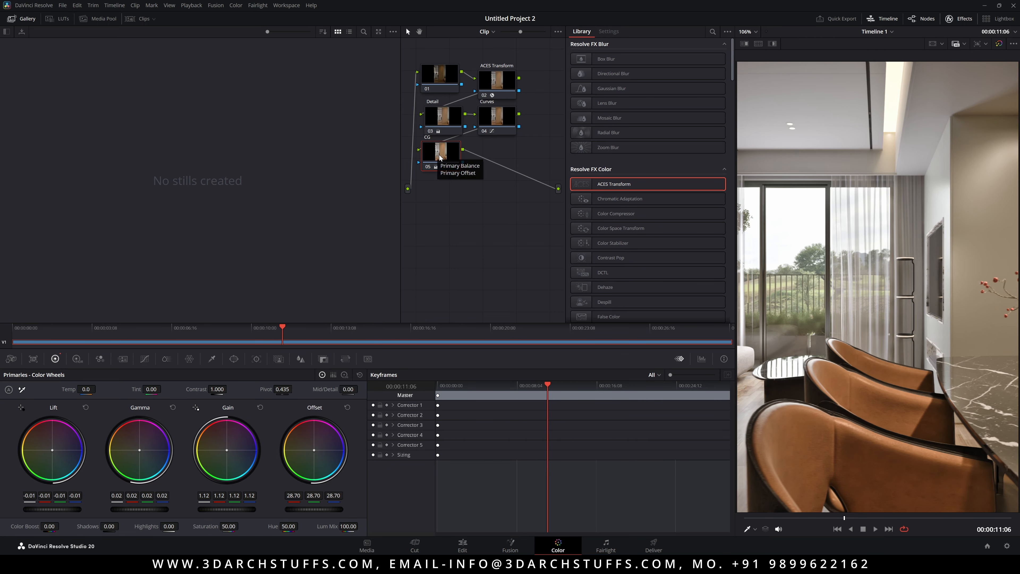
key("ctrl+d")
key("ctrl+d")
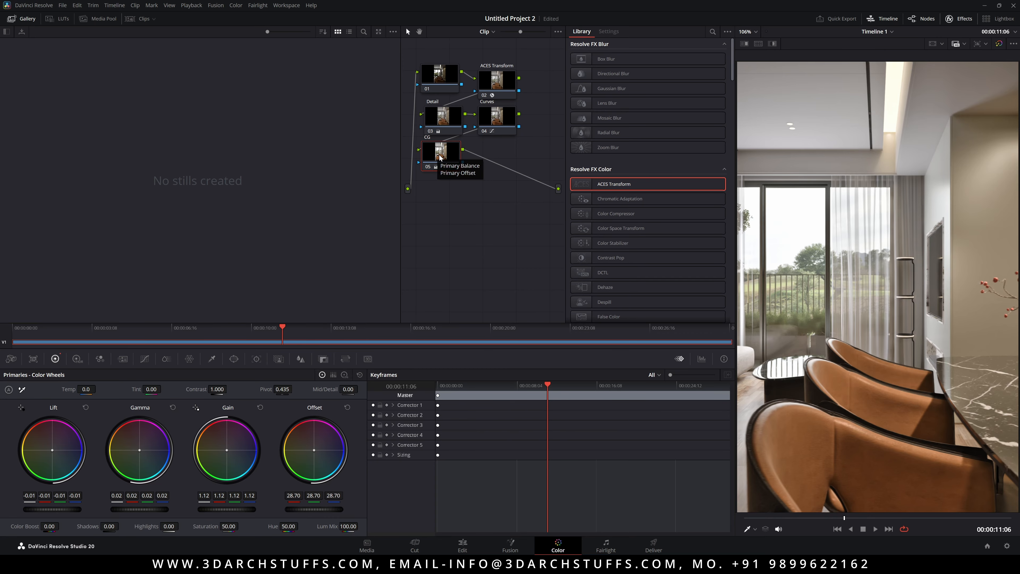
key("ctrl+d")
key("ctrl+d")
key("ctrl+d")
key("ctrl+d")
key("ctrl+d")
key("ctrl+d")
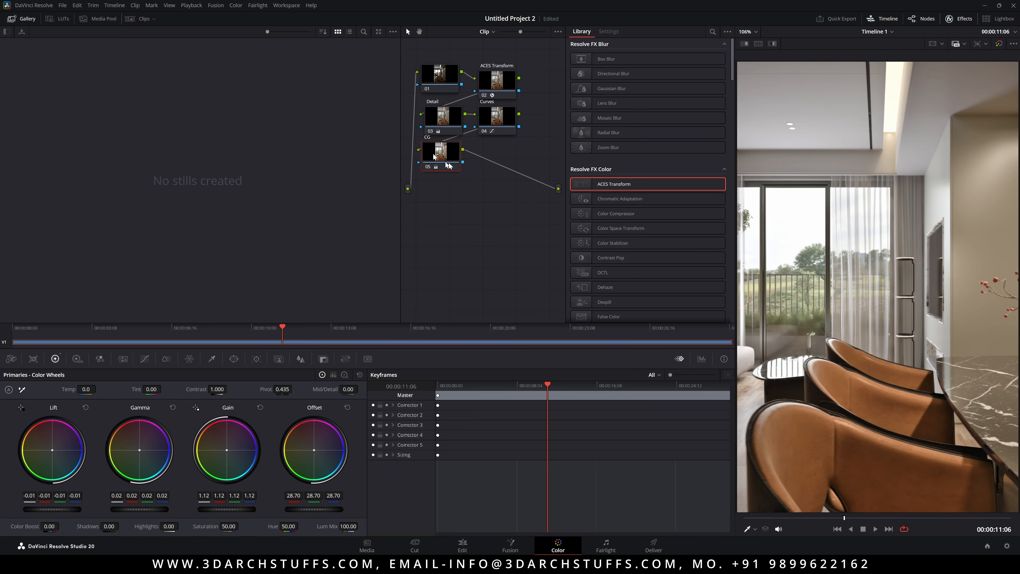
Compare the image with the Detail, Curves and CG nodes disabled and enabled together
left_click(501, 125, "ctrl")
left_click(449, 120, "ctrl")
key("ctrl+d")
key("ctrl+d")
key("ctrl+d")
key("ctrl+d")
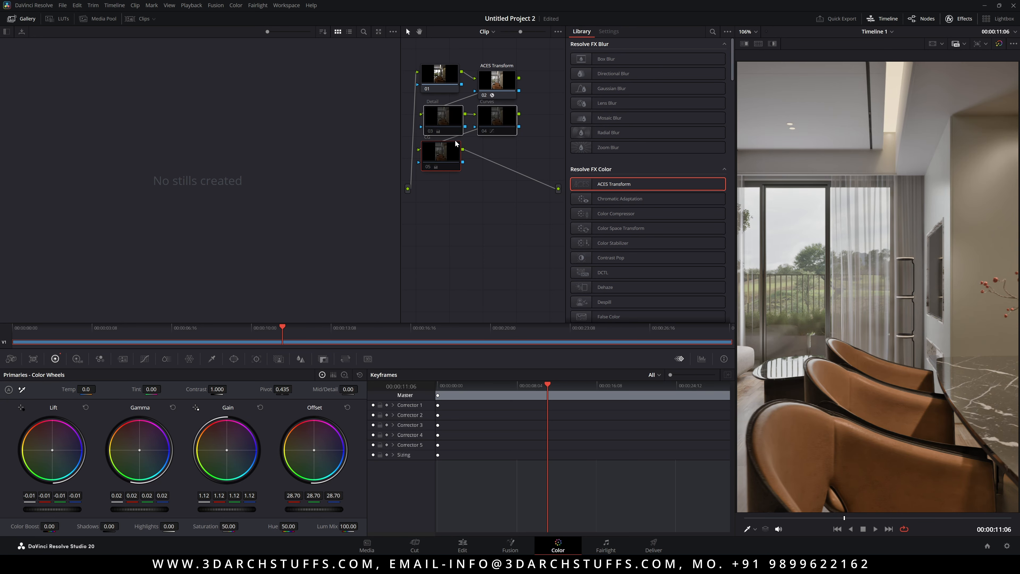
left_click(454, 152)
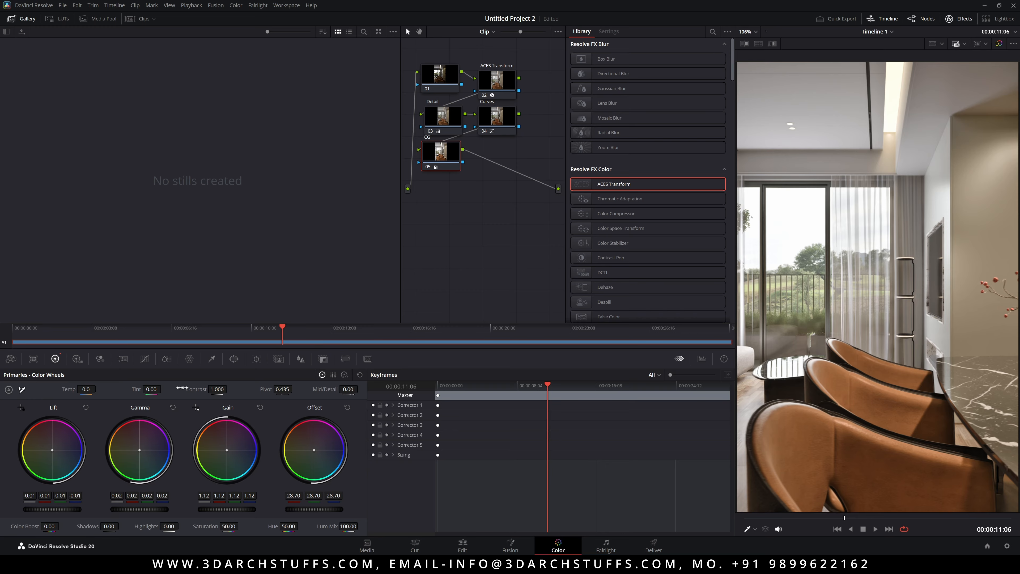
Review the ACES Transform, Detail, Curves and CG nodes by selecting them one after another in the node graph
left_click(454, 122)
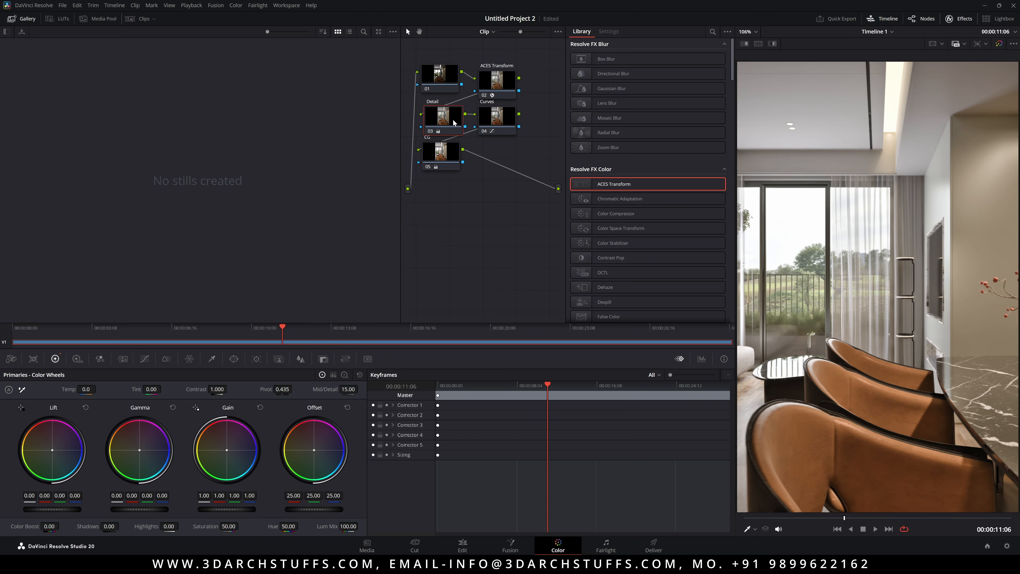
left_click(443, 157)
left_click(501, 82)
left_click(444, 120)
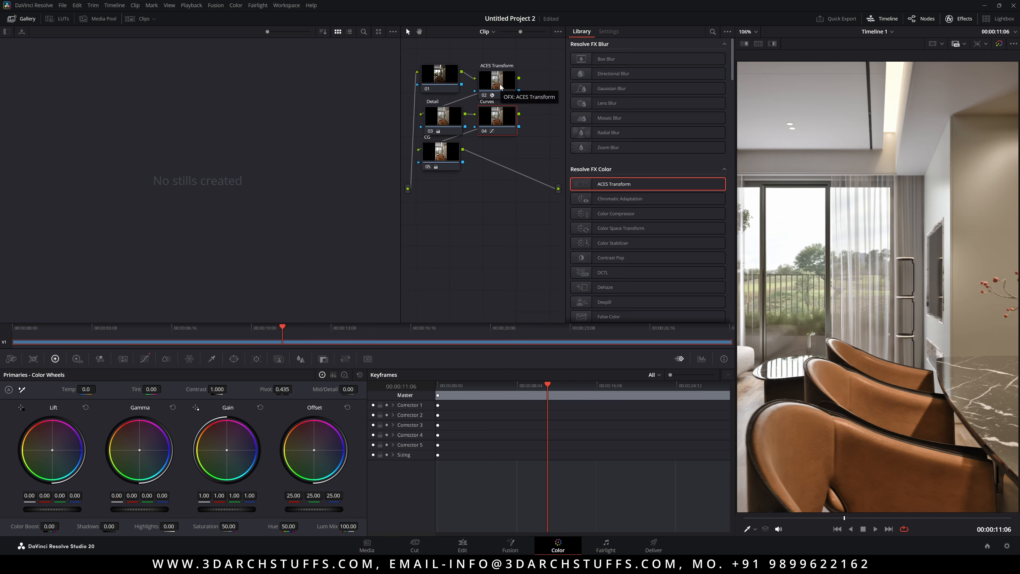
left_click(501, 84)
left_click(461, 119)
left_click(495, 122)
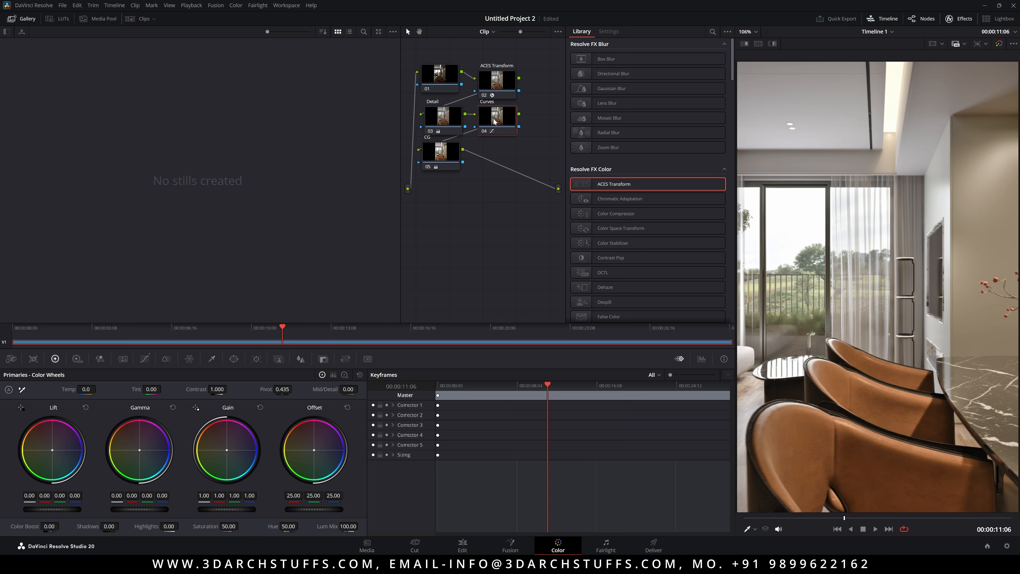
left_click(448, 153)
On the frame at 00:00:11:01, save the project and set the CG node's highlights to 29.50, shadows to 25.00 and color boost to 21.00
mouse_move(547, 385)
left_mouse_down()
mouse_move(474, 390)
mouse_move(561, 391)
left_mouse_up()
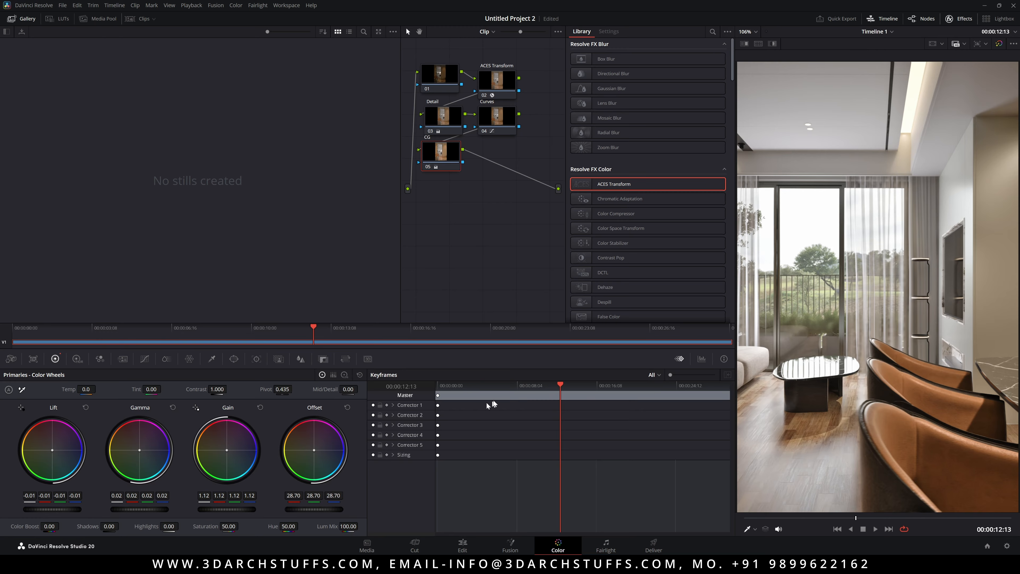
left_click_drag(561, 388, 546, 388)
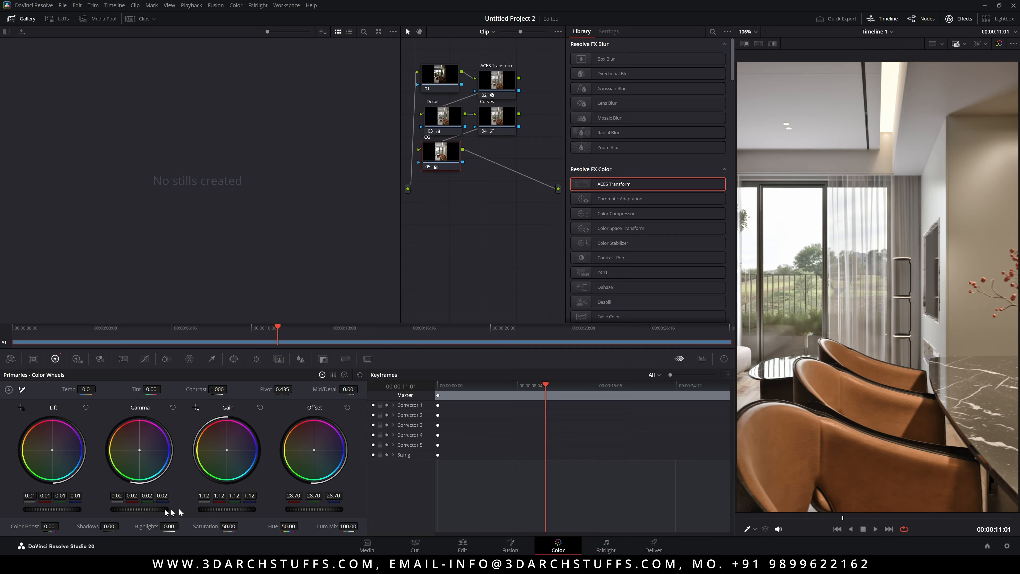
key("ctrl+s")
left_click_drag(165, 526, 196, 525)
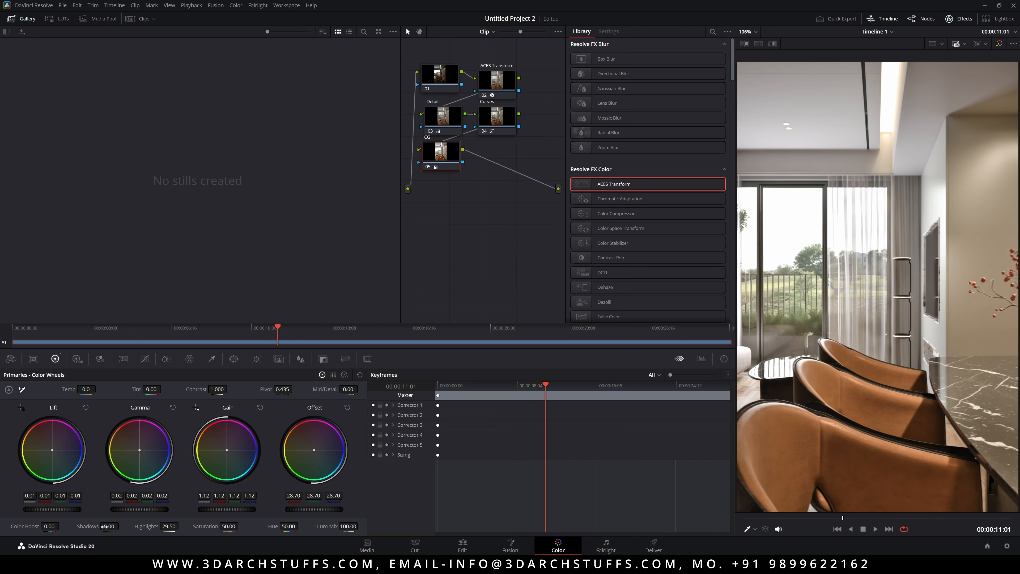
left_click_drag(107, 527, 133, 526)
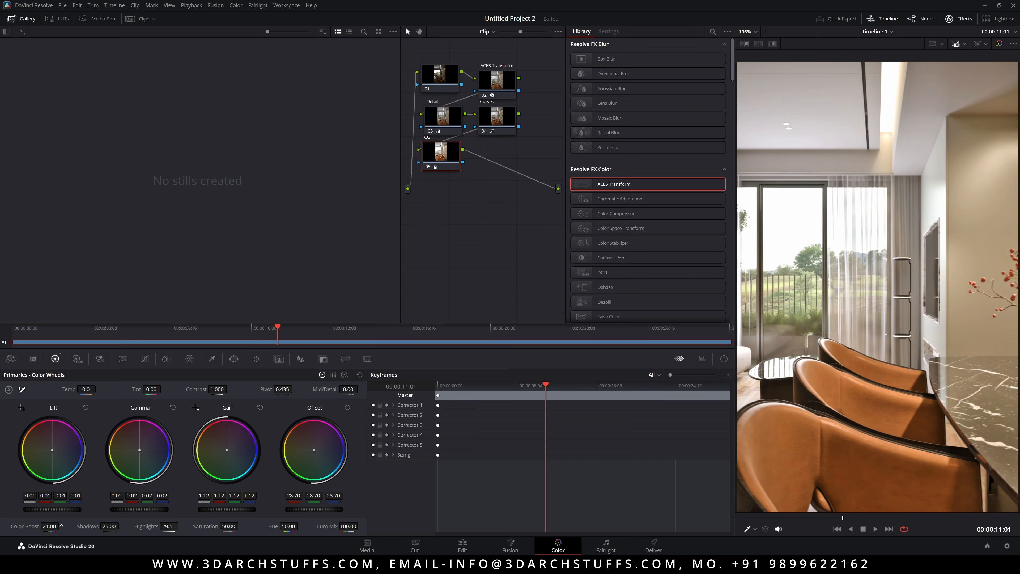
left_click_drag(62, 523, 62, 526)
left_click_drag(300, 525, 301, 527)
left_click(346, 526)
left_click(149, 511)
left_click_drag(229, 388, 230, 389)
On the Deliver page, set the Custom Export format to MP4 and its codec to H.264
left_click(651, 545)
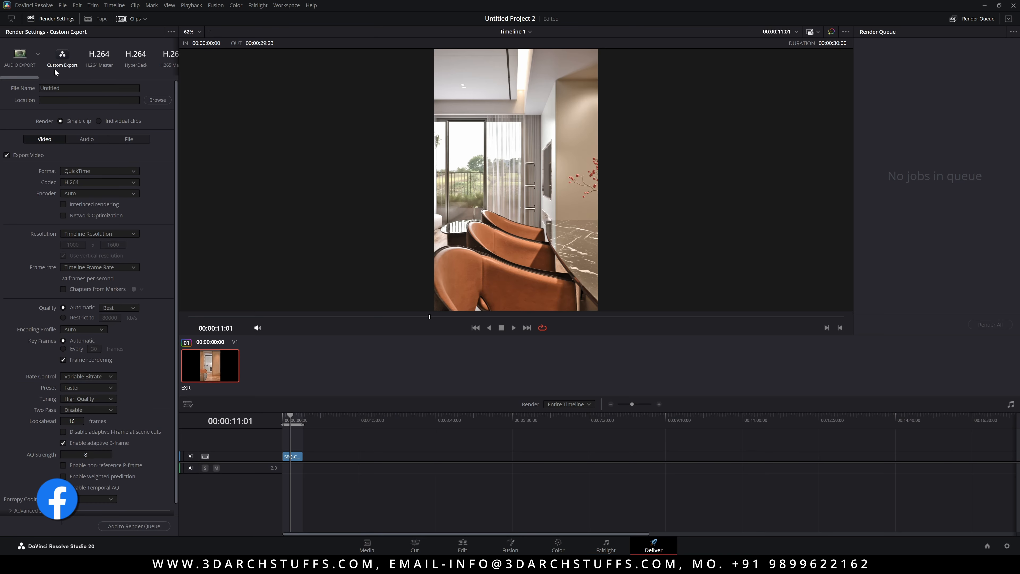
left_click(91, 172)
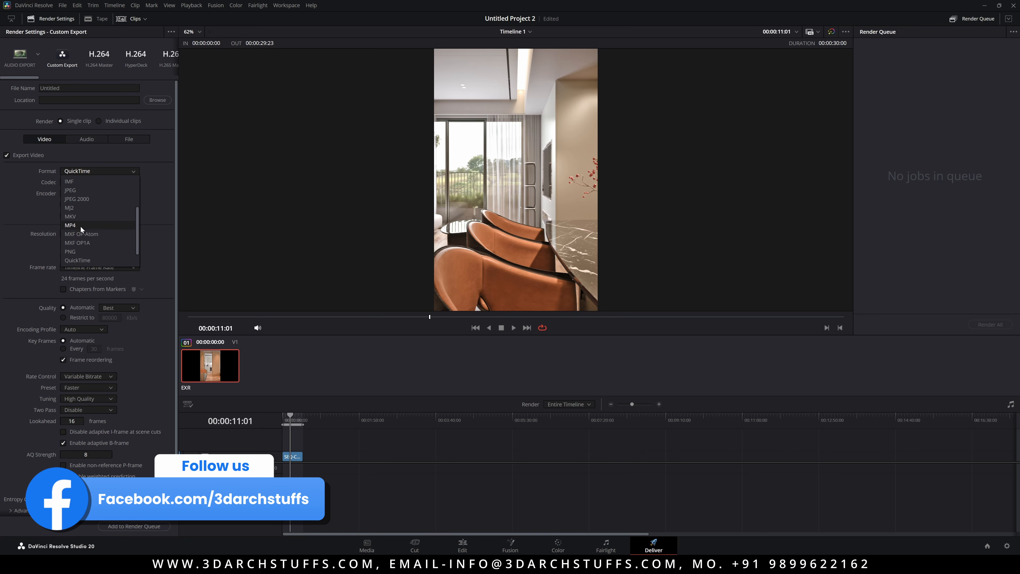
left_click(80, 226)
left_click(87, 181)
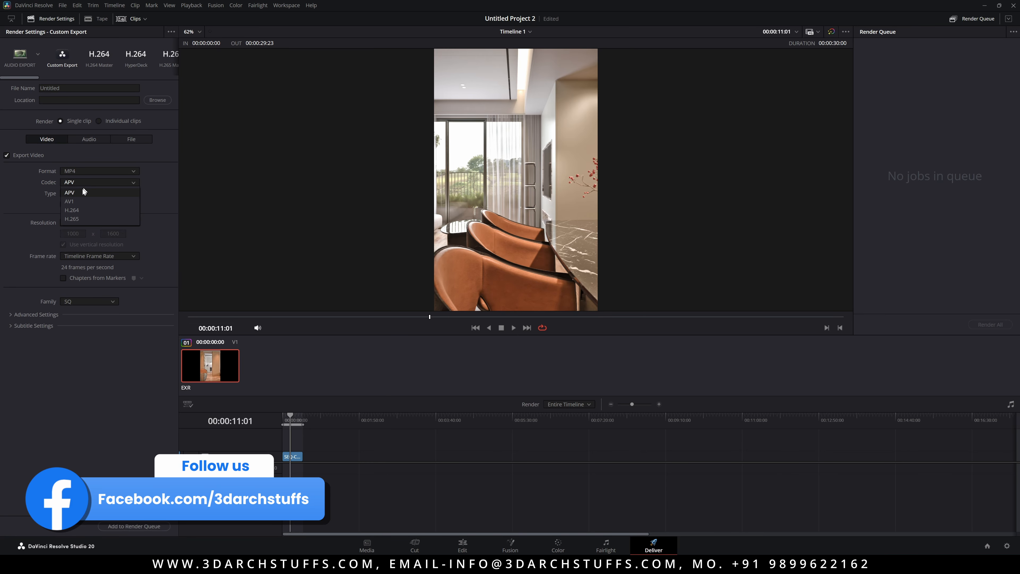
left_click(78, 212)
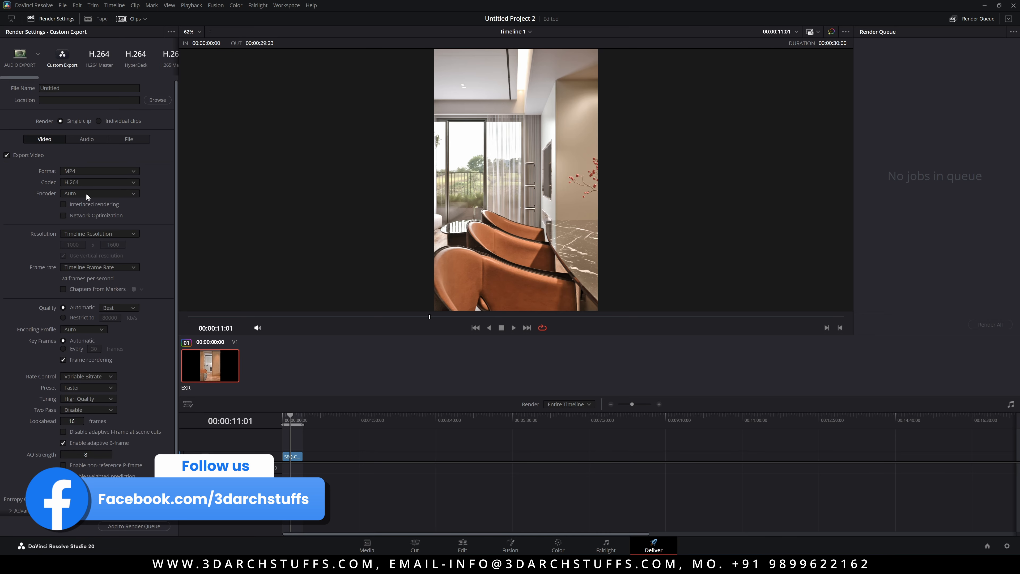
Set the Custom Export encoder to NVIDIA, trying Auto as the alternative in between
left_click(86, 193)
left_click(79, 213)
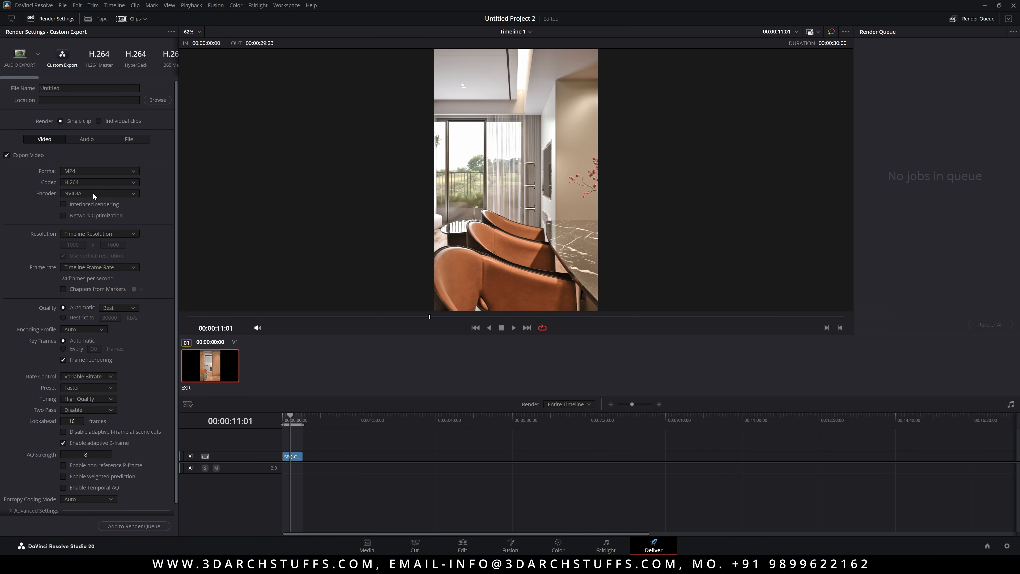
left_click(93, 192)
left_click(89, 204)
left_click(100, 194)
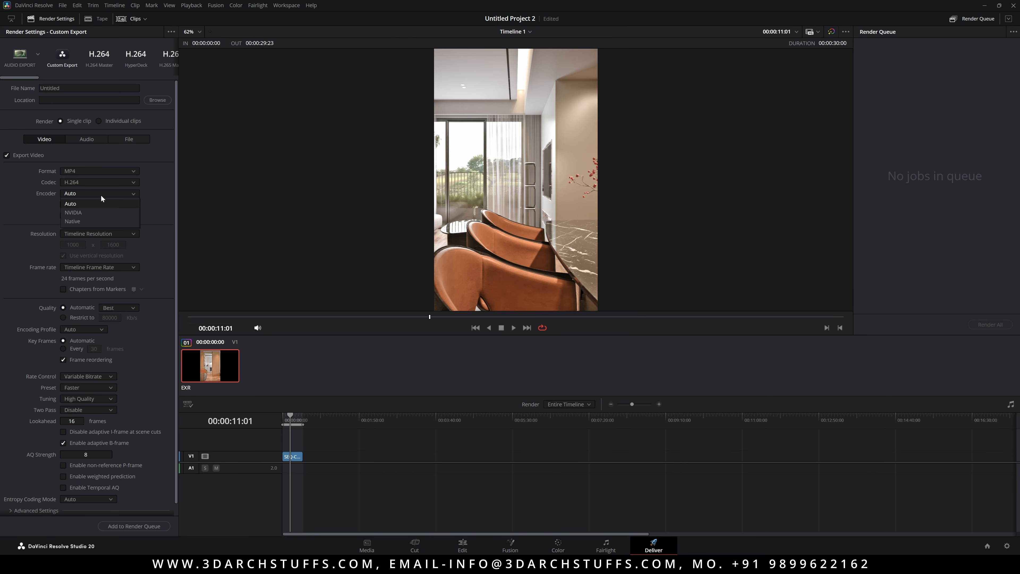
left_click(85, 213)
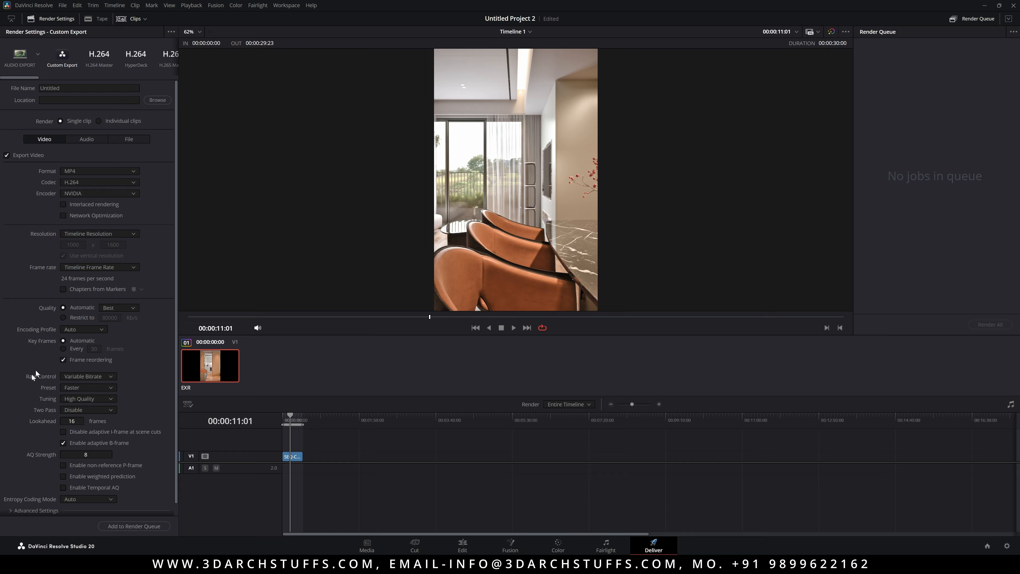
Expand the Advanced Settings of the render and examine the remaining video export options
scroll(35, 375, "down", 1)
left_click(34, 498)
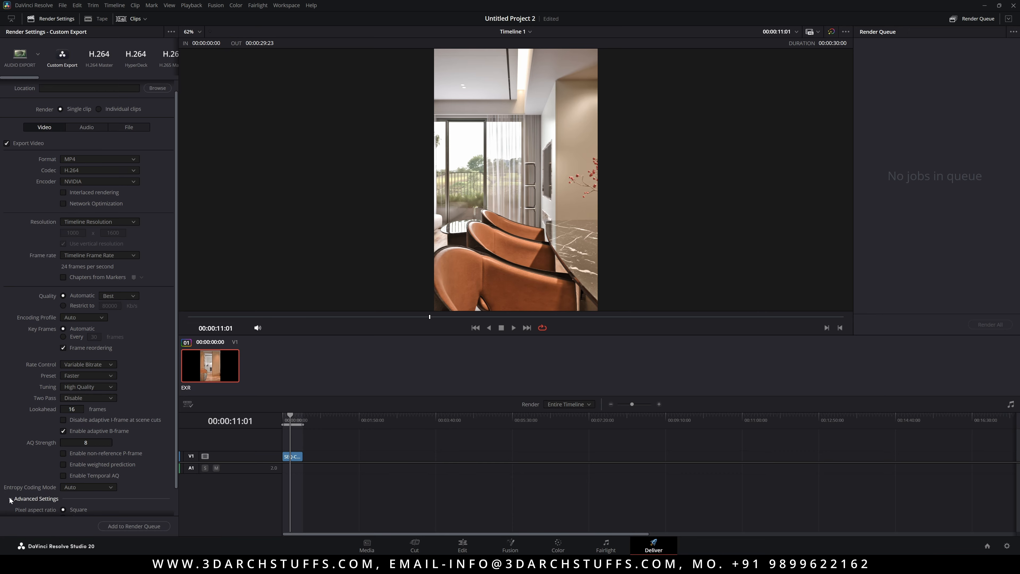
scroll(42, 322, "down", 10)
scroll(69, 225, "up", 7)
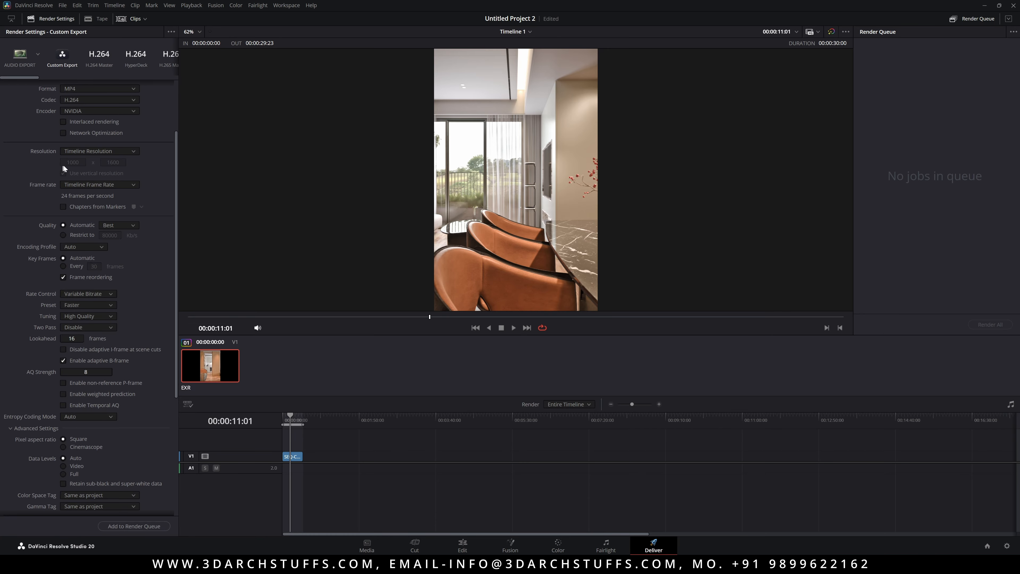
scroll(26, 333, "down", 7)
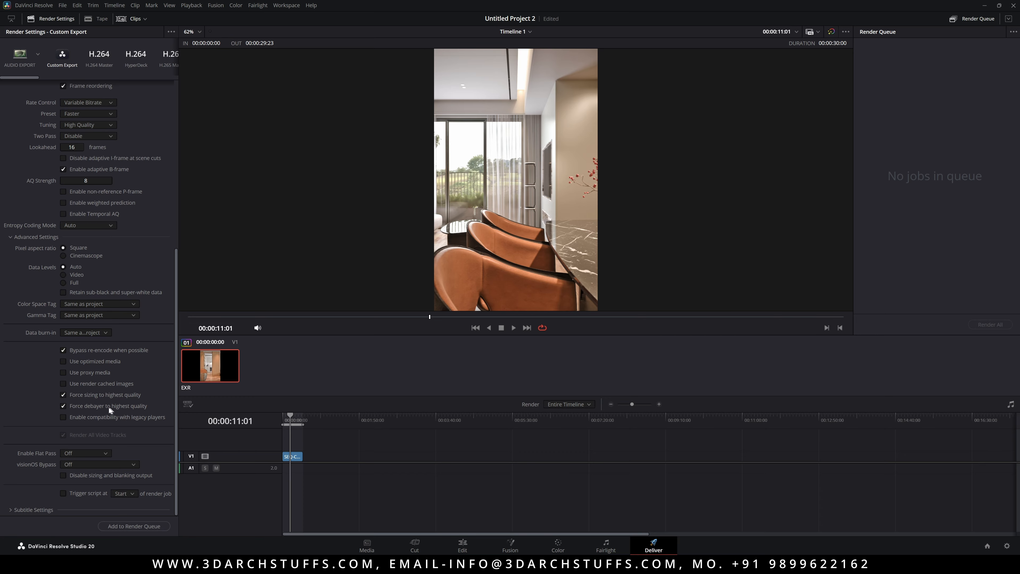
scroll(120, 406, "up", 2)
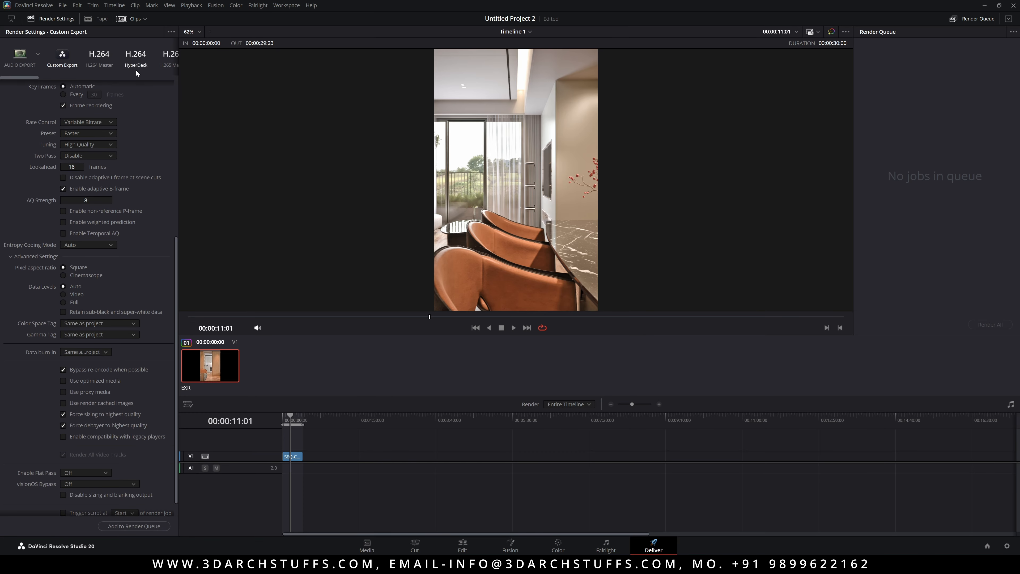
Move the playhead to the start of the timeline on the Edit page and return to the Deliver page
left_click(463, 547)
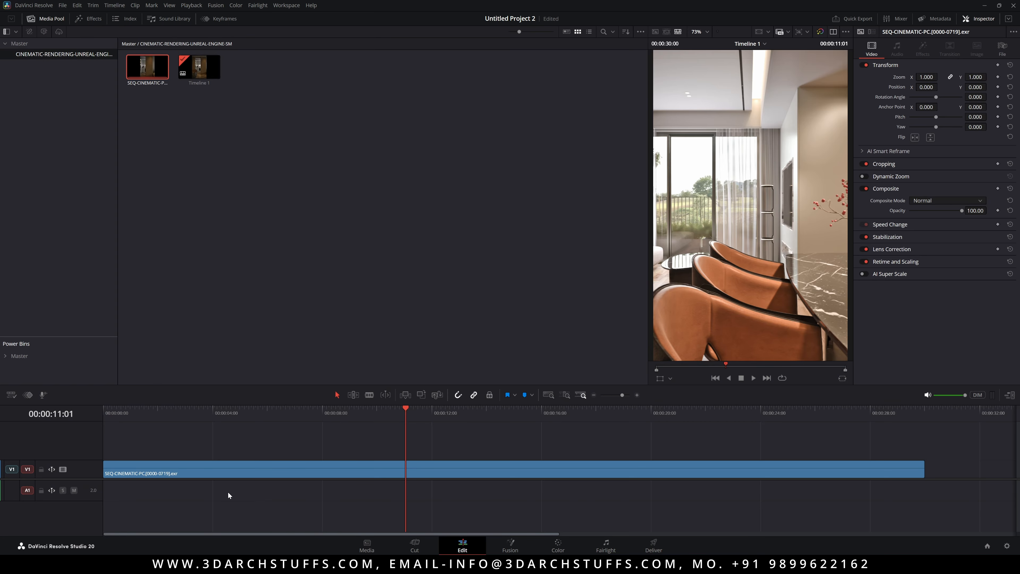
key("Home")
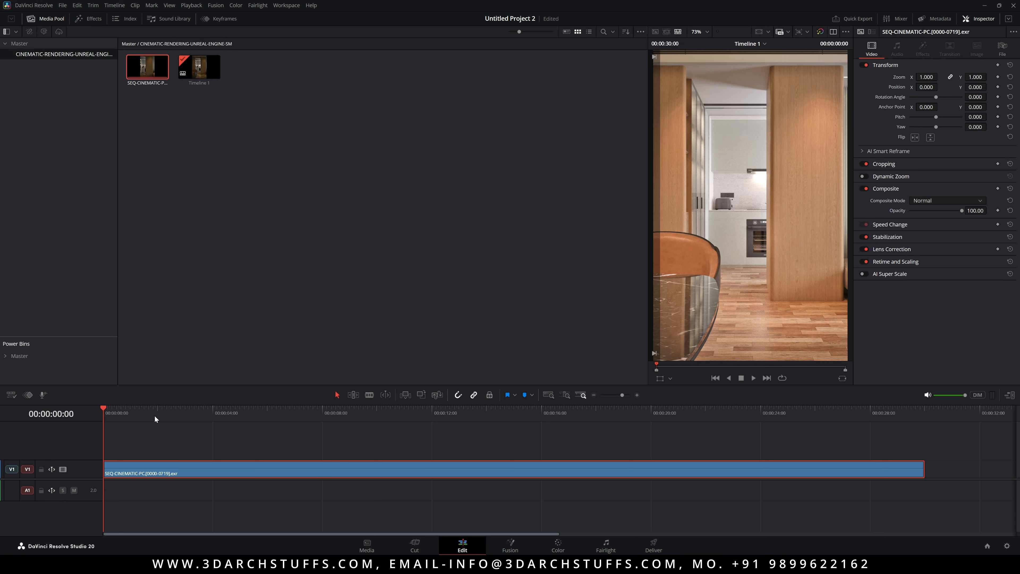
left_click(117, 497)
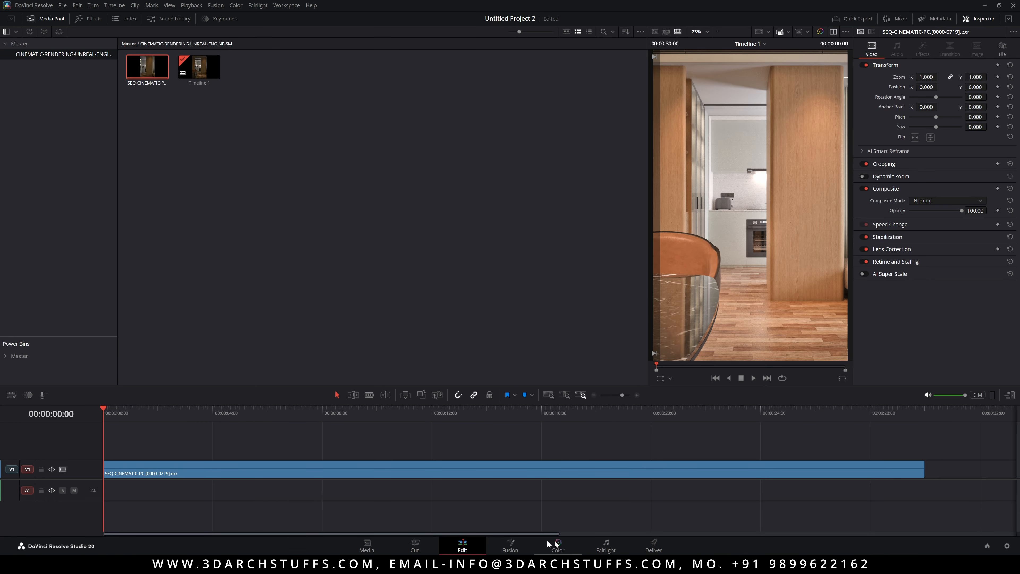
left_click(653, 545)
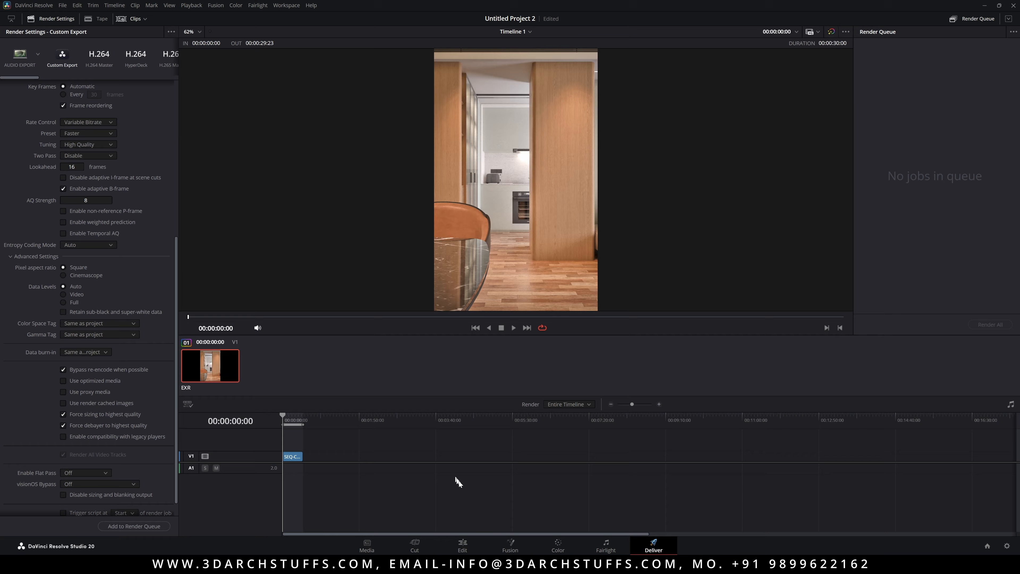
left_click(463, 545)
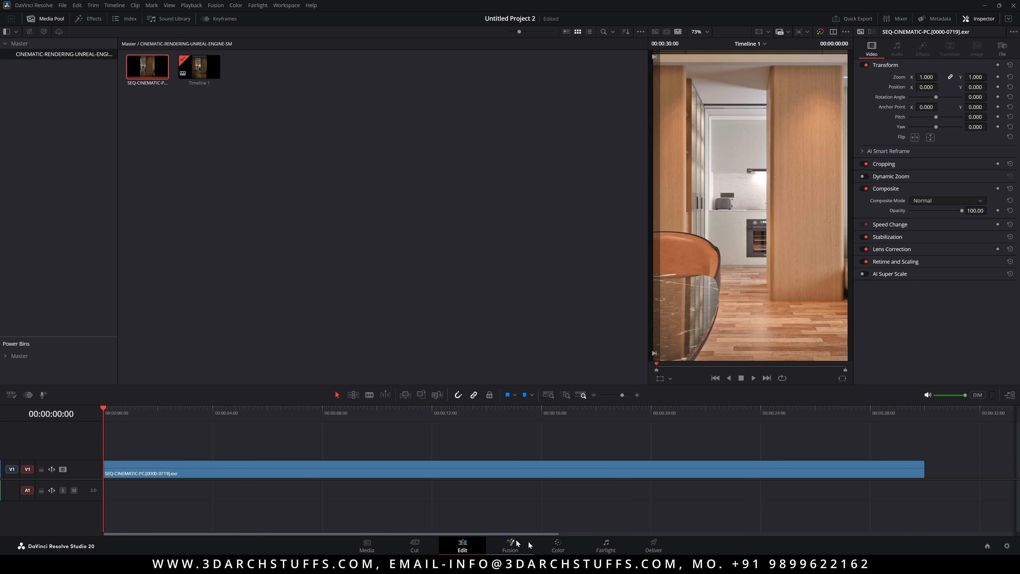
left_click(653, 545)
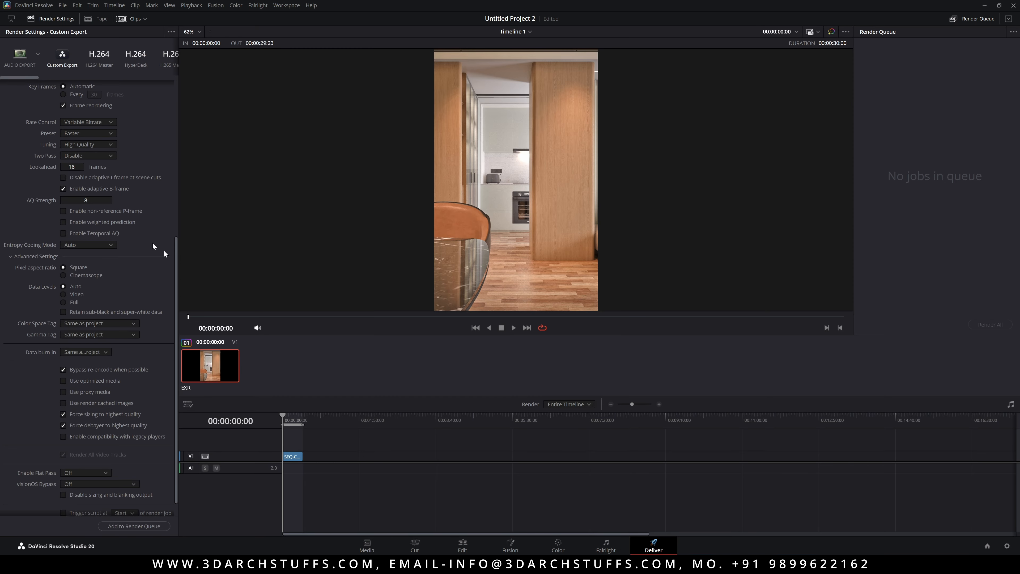
Switch the render settings to the H.264 Master preset, with format MP4 and codec H.264
left_click_drag(177, 260, 175, 105)
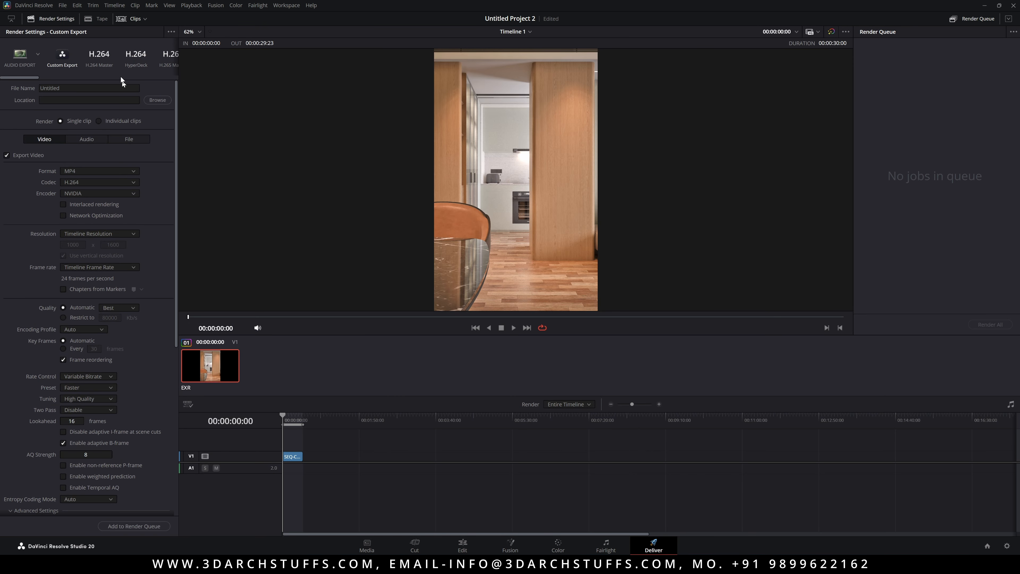
left_click(99, 56)
left_click(97, 171)
left_click(84, 224)
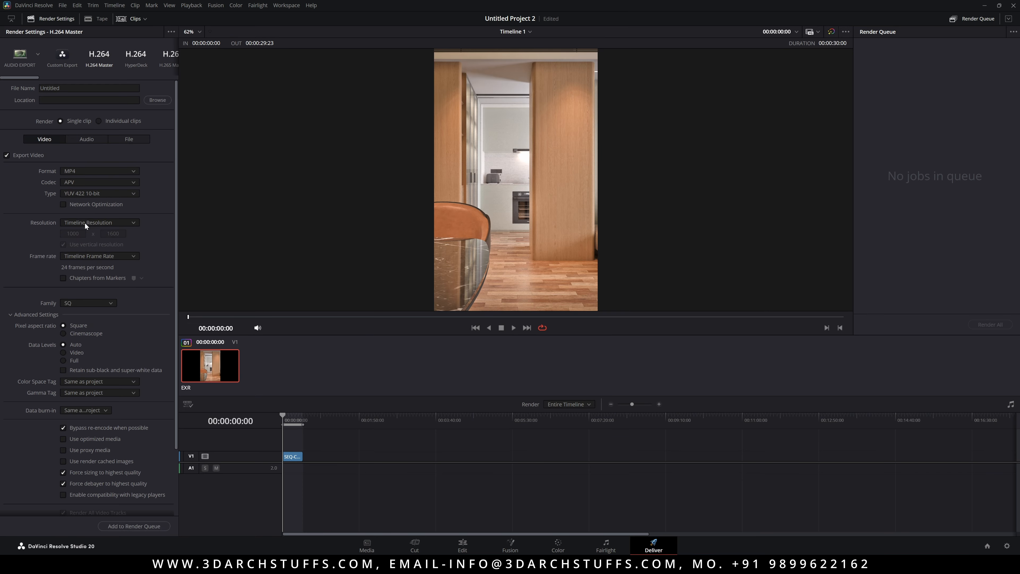
left_click(97, 183)
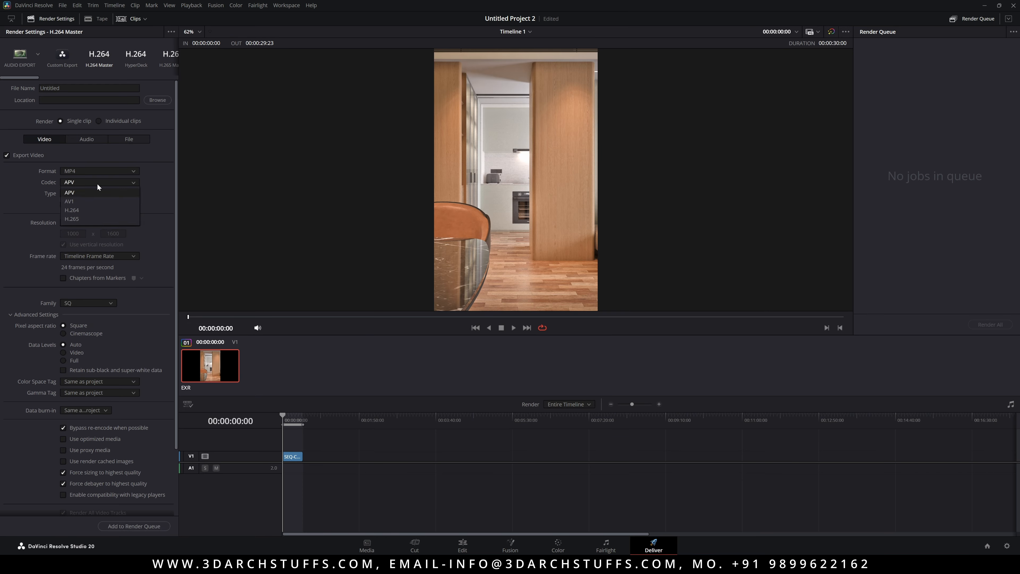
left_click(82, 209)
Try the NVIDIA encoder for the H.264 Master render, return it to Auto and look through the remaining export options
left_click(81, 192)
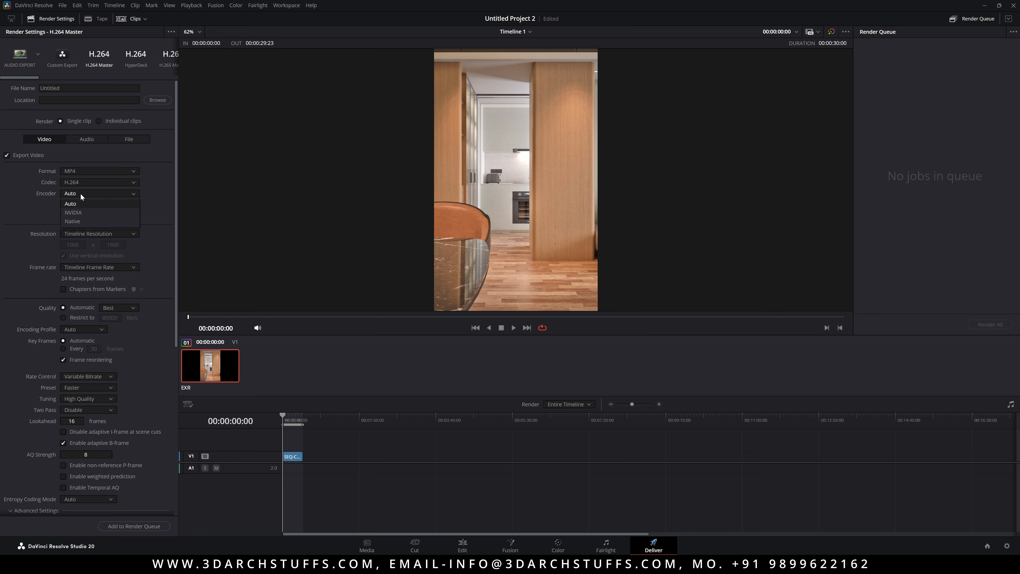
left_click(76, 211)
left_click(78, 191)
left_click(80, 204)
scroll(30, 359, "down", 5)
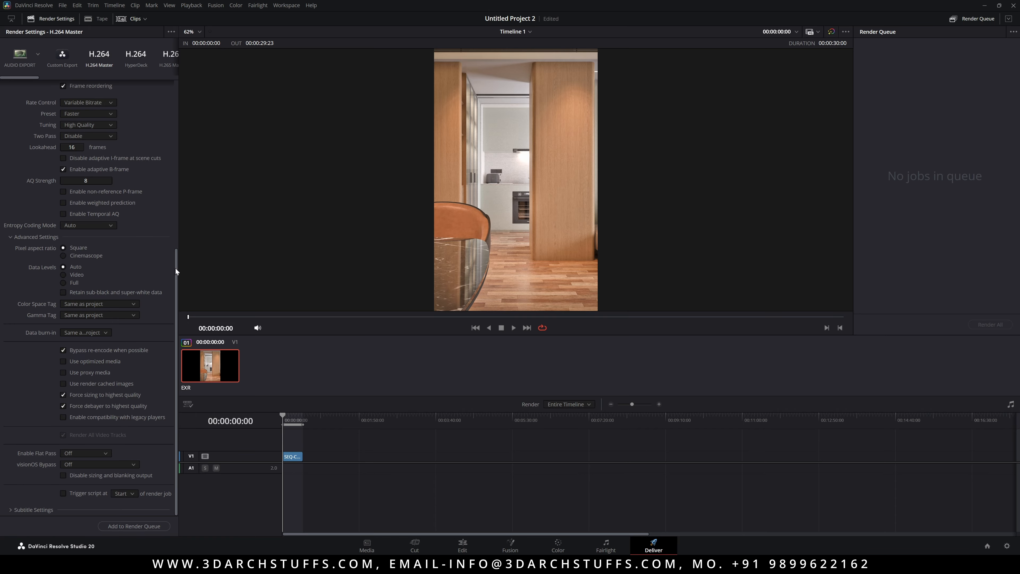
left_click_drag(176, 268, 168, 70)
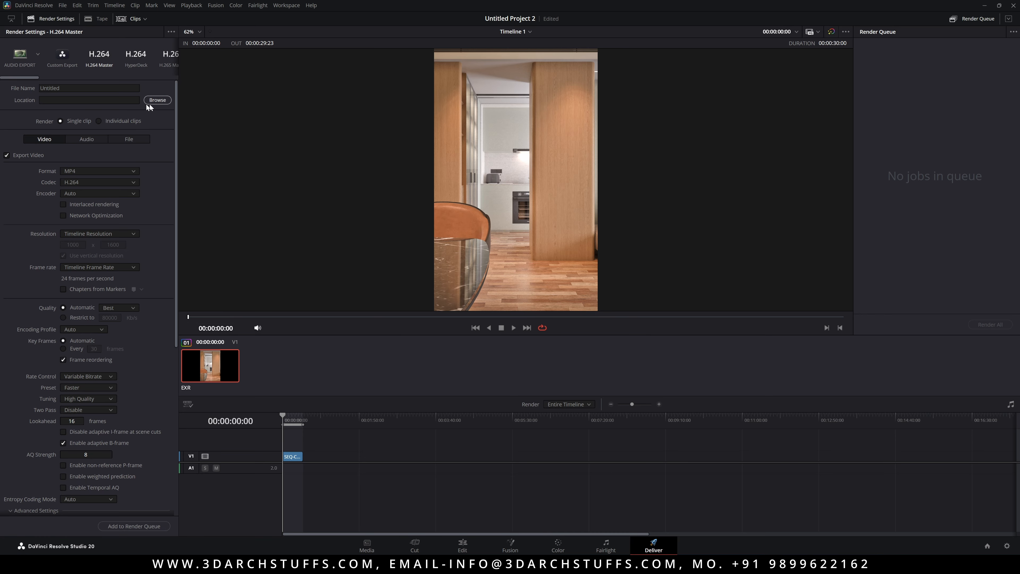
Set the render destination to Timeline 1.mp4 on the Desktop and render it through the Render Queue
left_click(157, 101)
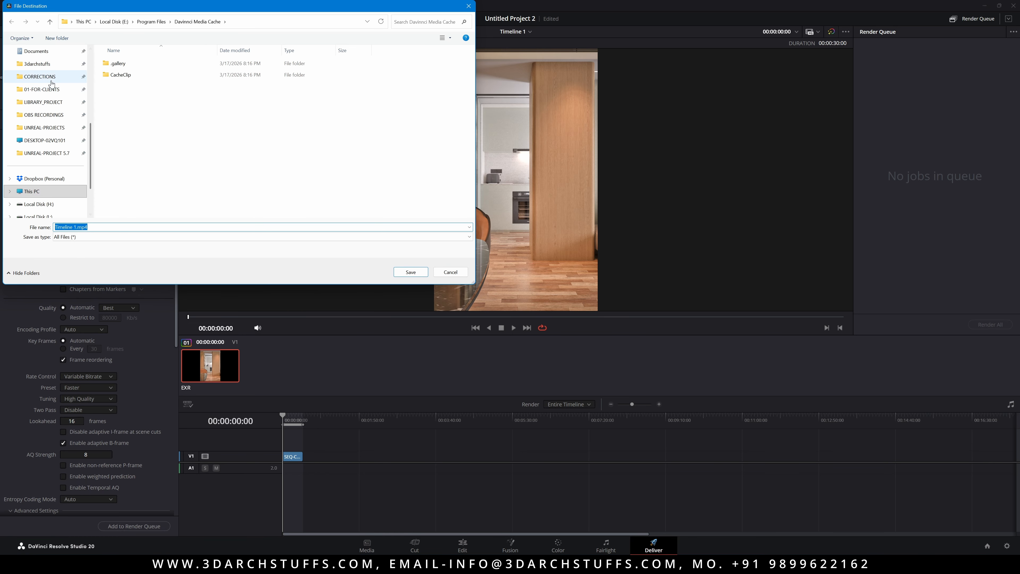
left_click(36, 144)
left_click(410, 272)
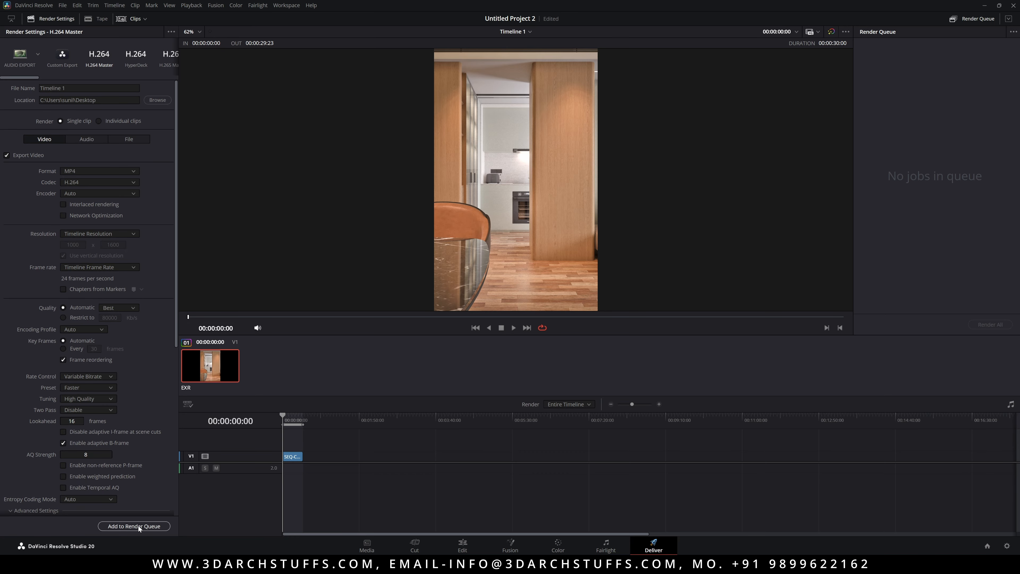
left_click(138, 526)
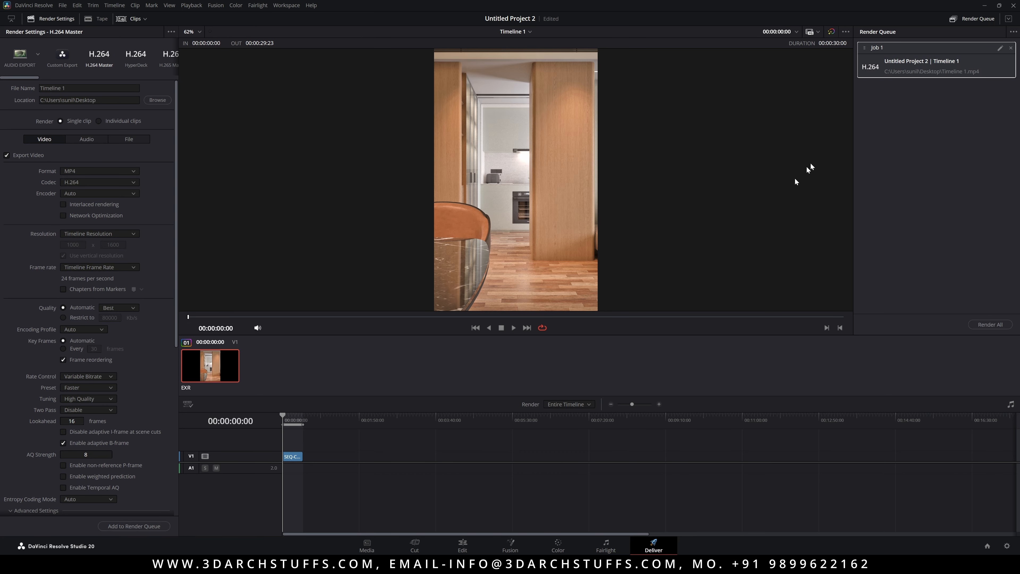
left_click(982, 324)
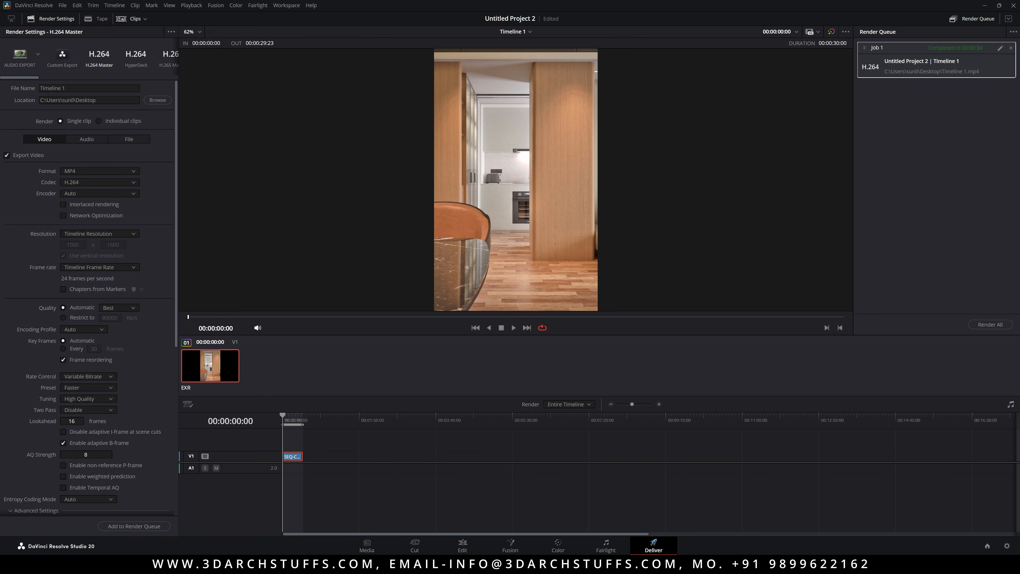
Switch to File Explorer and open the Desktop folder in a new tab
key("alt+Tab")
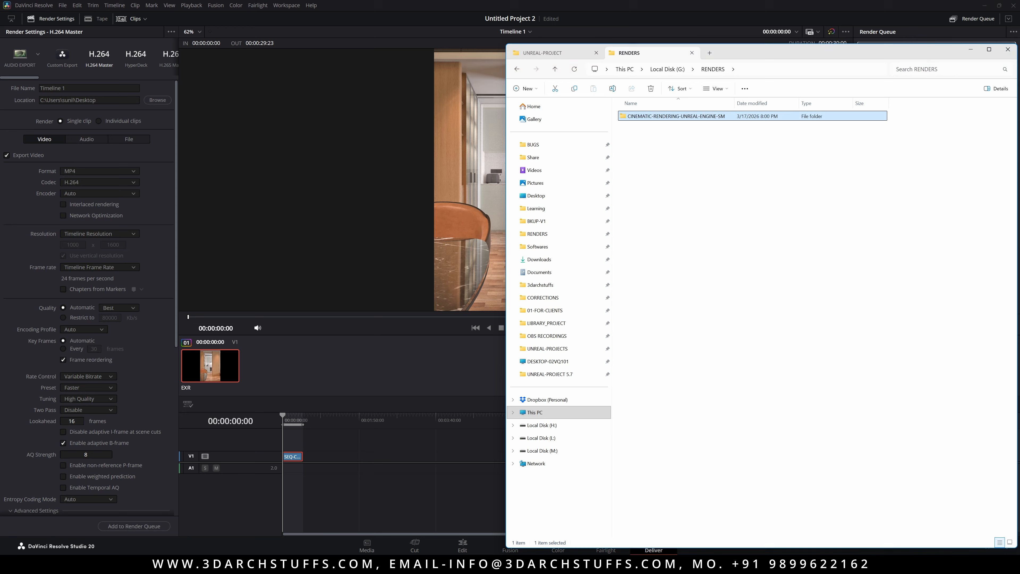
left_click(737, 292)
left_click(712, 52)
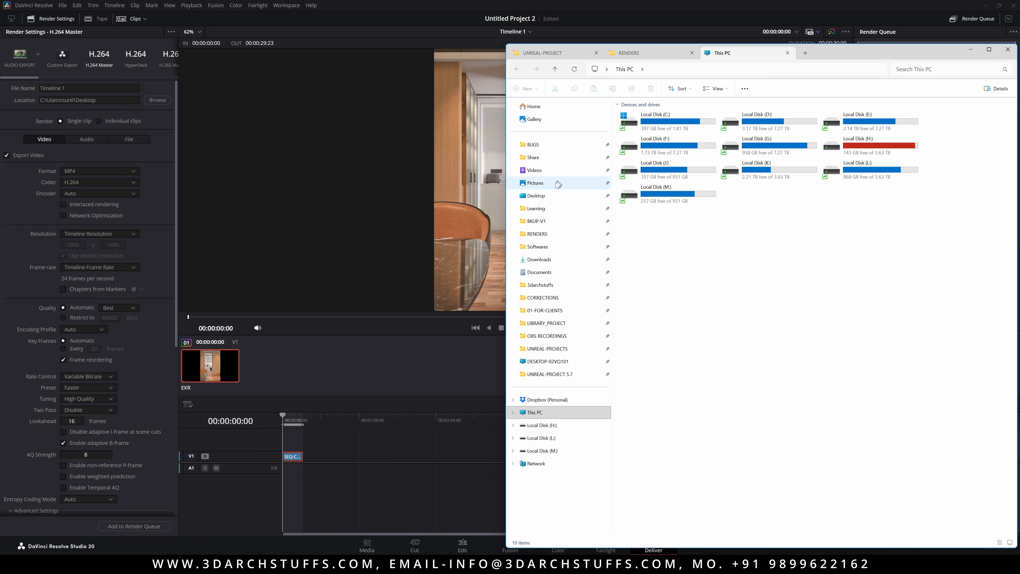
left_click(535, 195)
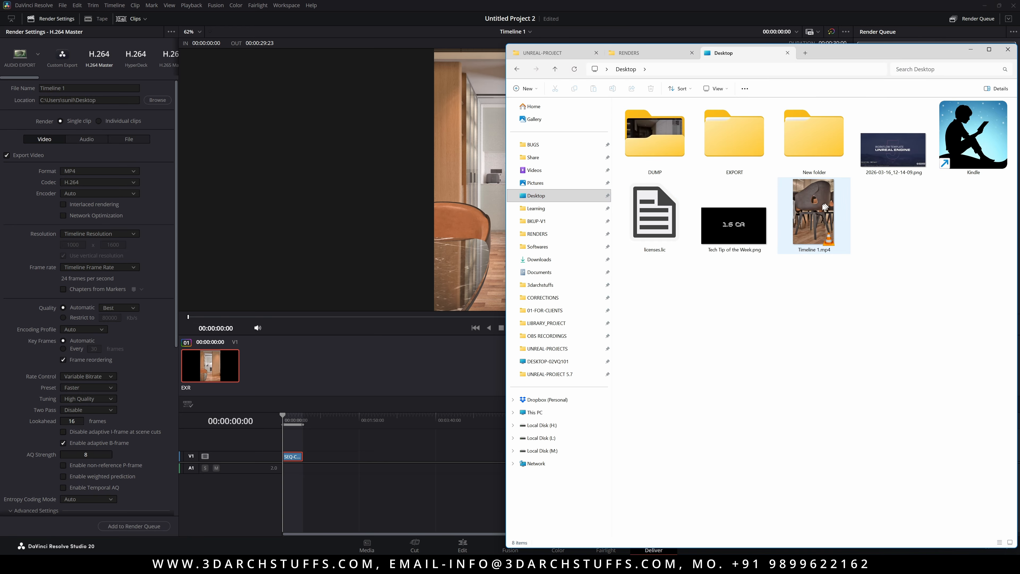
Play the exported Timeline 1.mp4 in VLC and move the player window to the middle of the screen
left_click(821, 204)
double_click(821, 204)
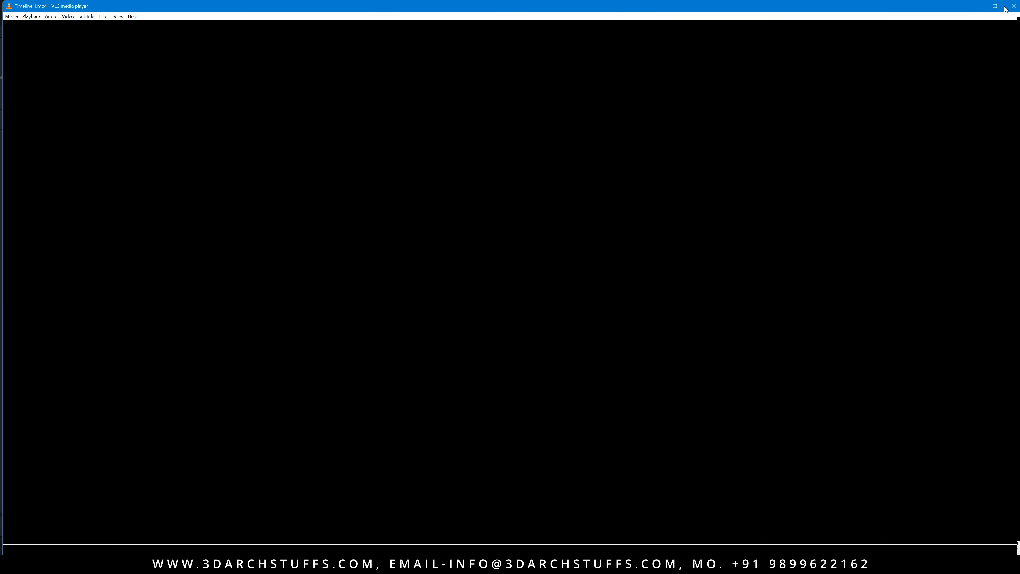
left_click(1005, 9)
double_click(810, 230)
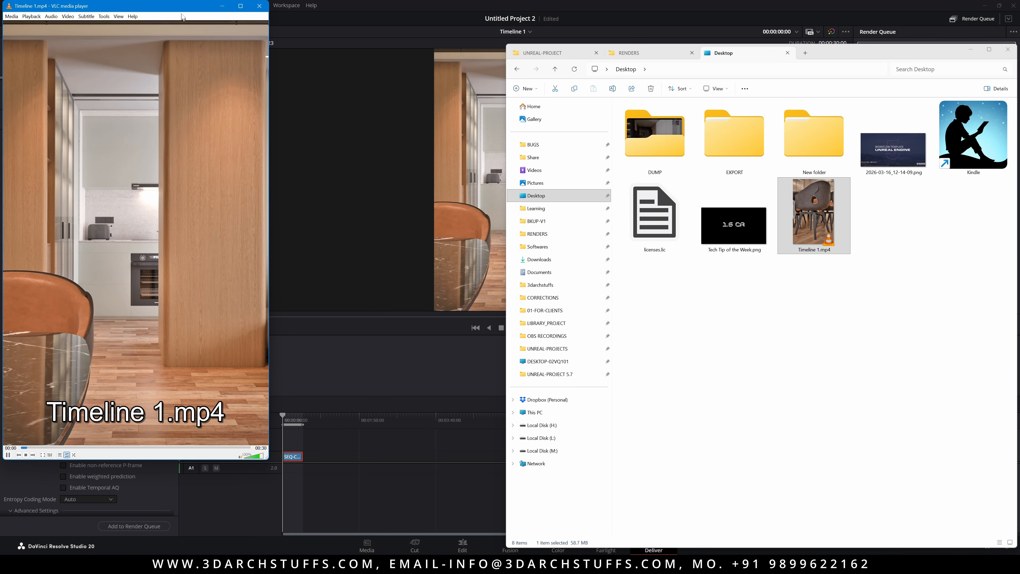
left_click_drag(183, 10, 524, 49)
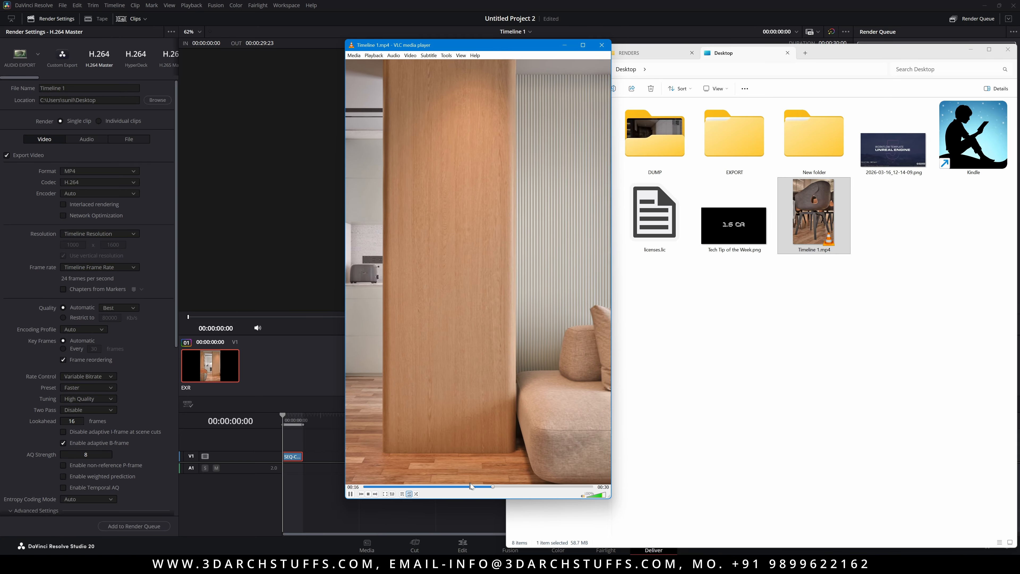
Jump the exported video back to about 13 seconds, pause and resume it there, and close the player
left_click(460, 487)
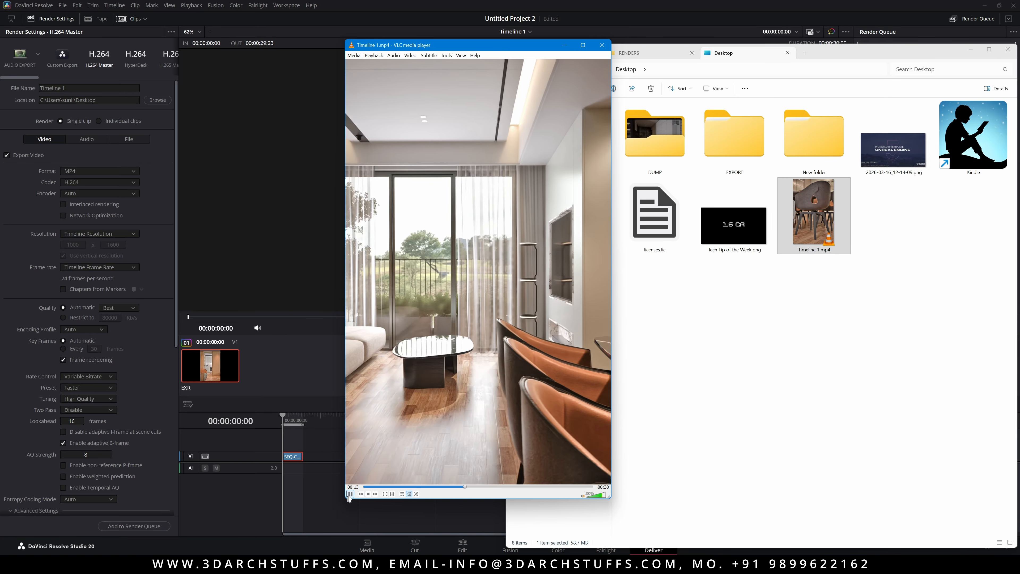
key("space")
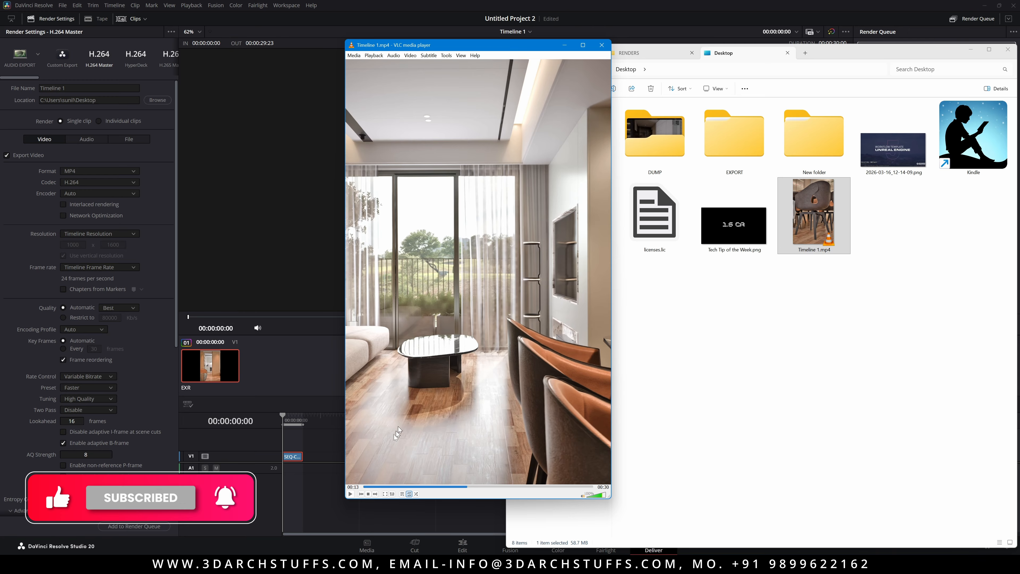
left_click(350, 493)
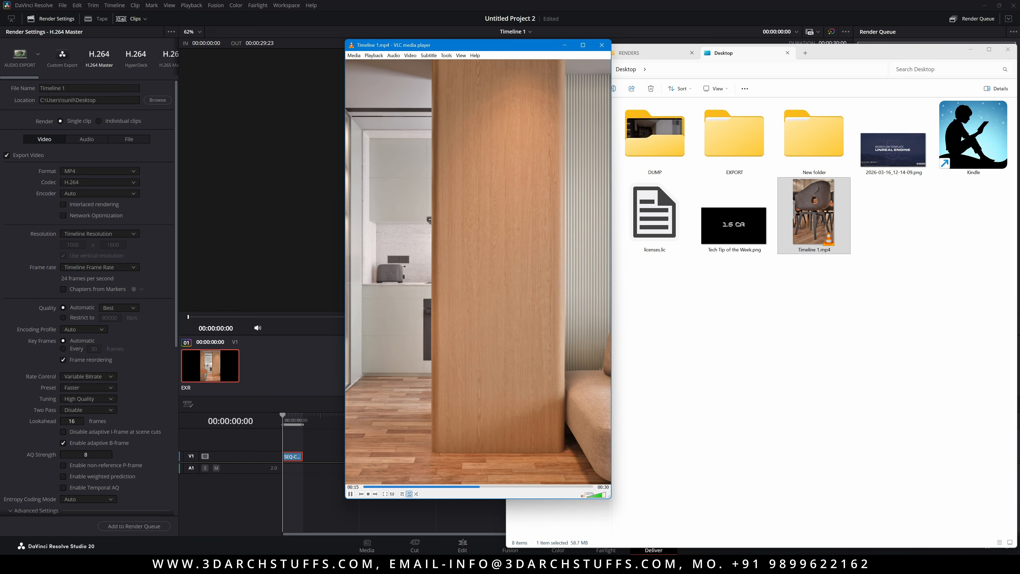
left_click(601, 45)
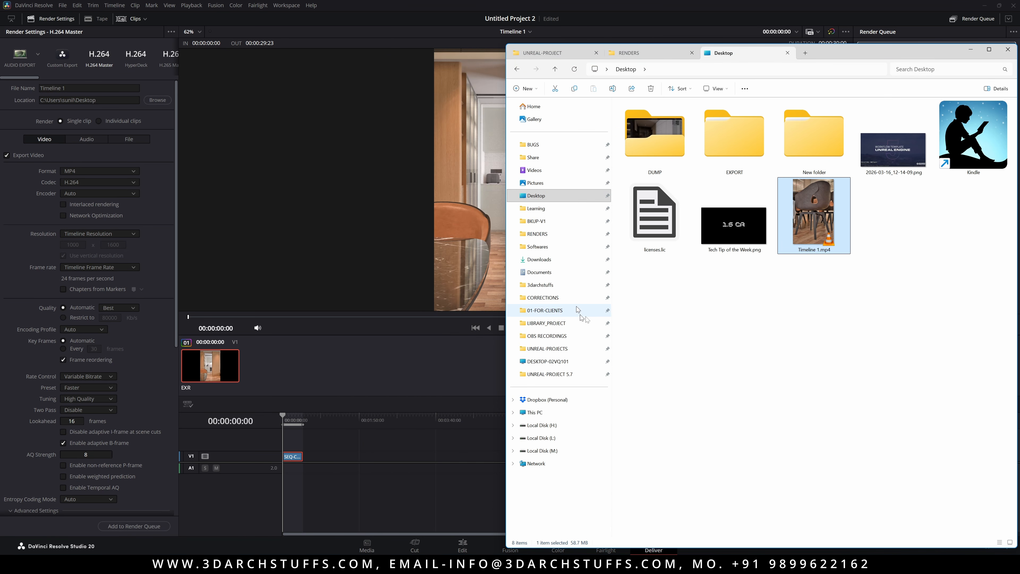